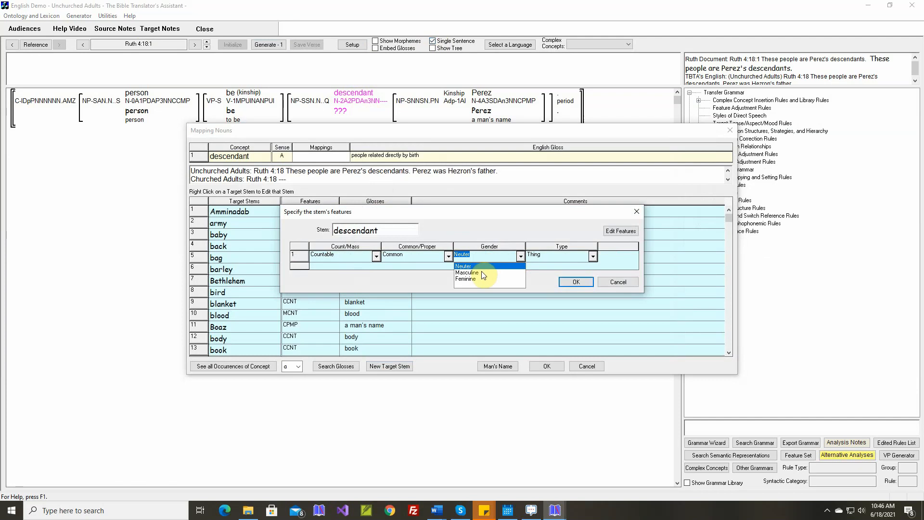
# Step: Define the new stem "descendant" as Masculine and Person, accept the plural "descendants", and map it to the concept
pyautogui.click(482, 273)
pyautogui.click(594, 258)
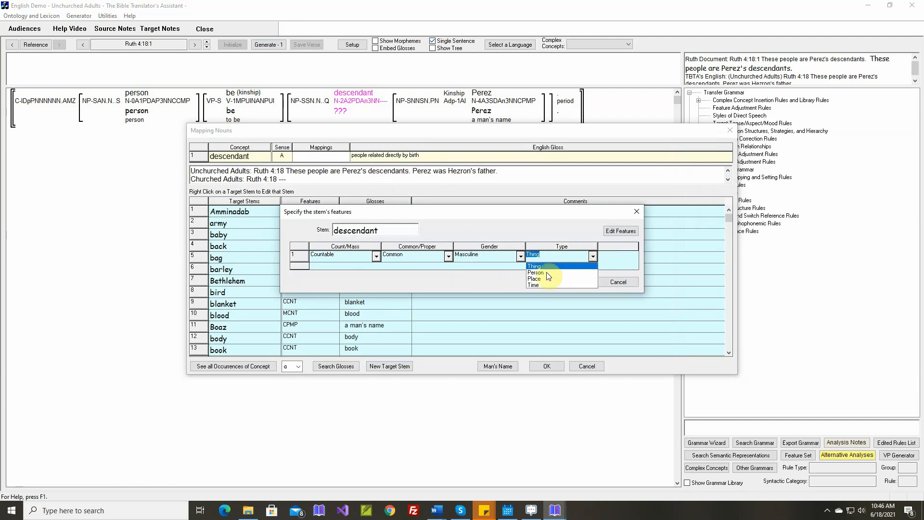
pyautogui.click(548, 274)
pyautogui.click(575, 282)
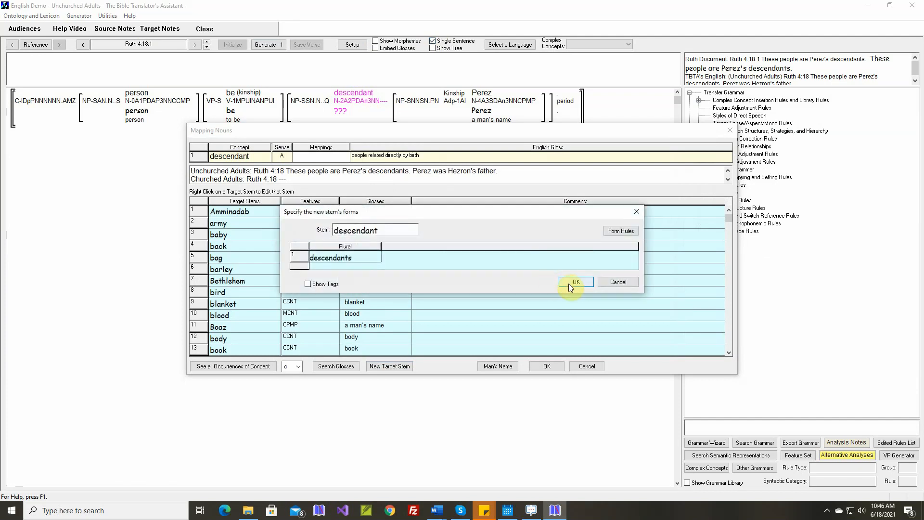
pyautogui.click(569, 283)
pyautogui.click(474, 323)
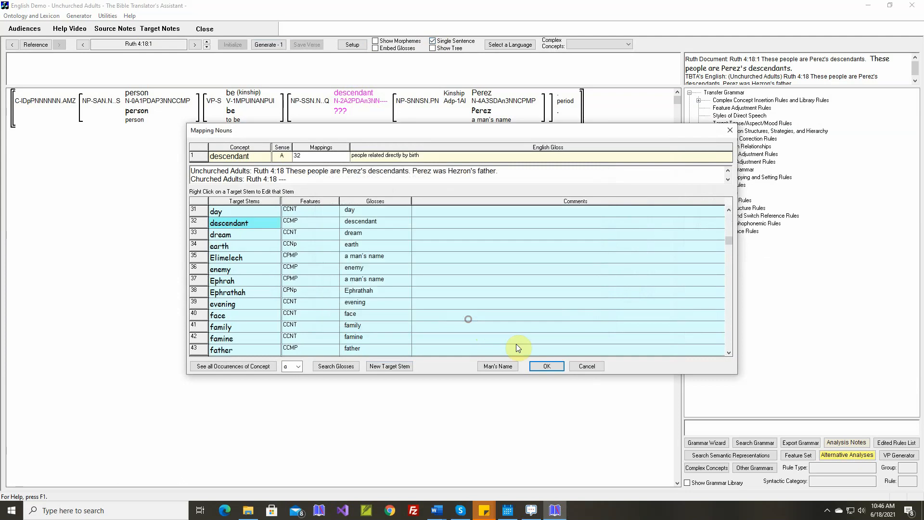
pyautogui.click(546, 367)
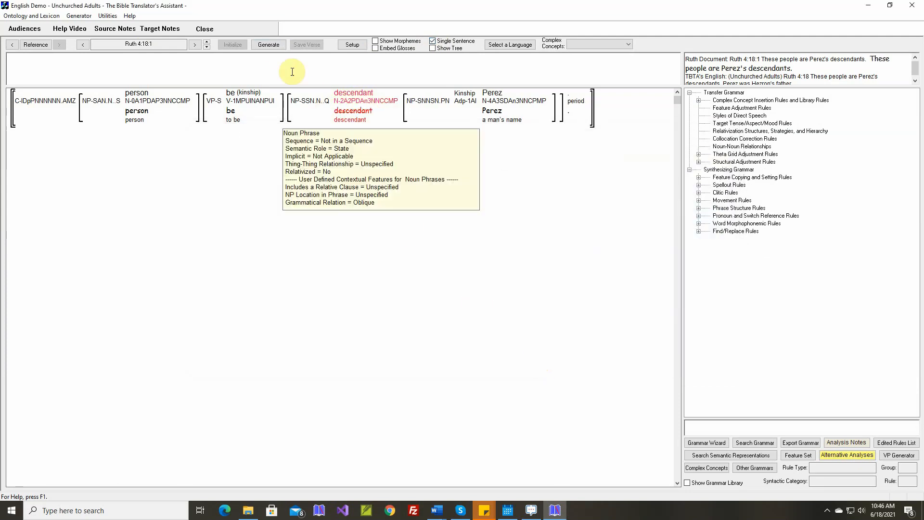
# Step: Generate the text of sentence Ruth 4:18:1 and of the whole verse Ruth 4:18, and save the verse
pyautogui.click(274, 46)
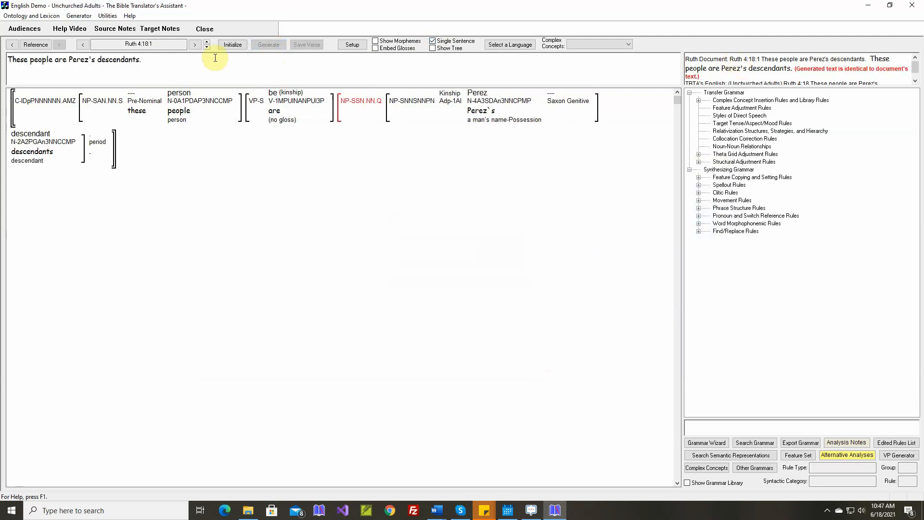
pyautogui.click(206, 42)
pyautogui.click(281, 47)
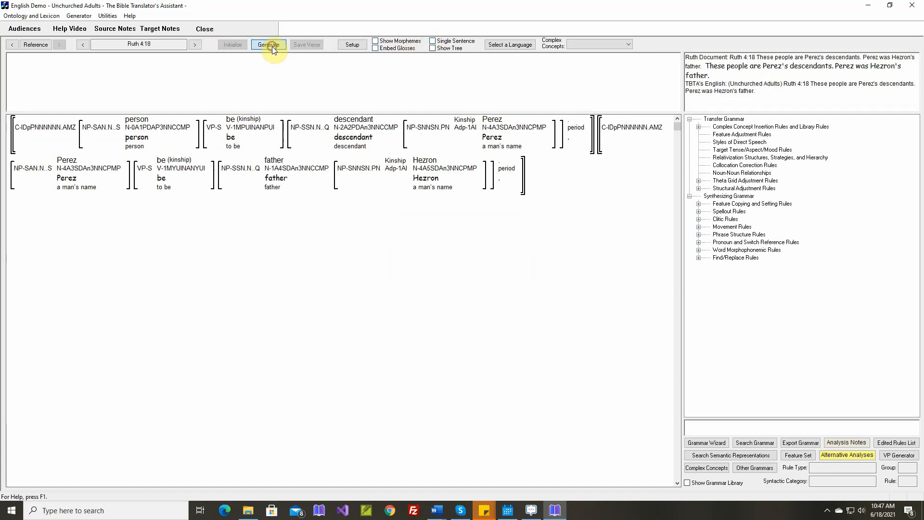
pyautogui.click(272, 46)
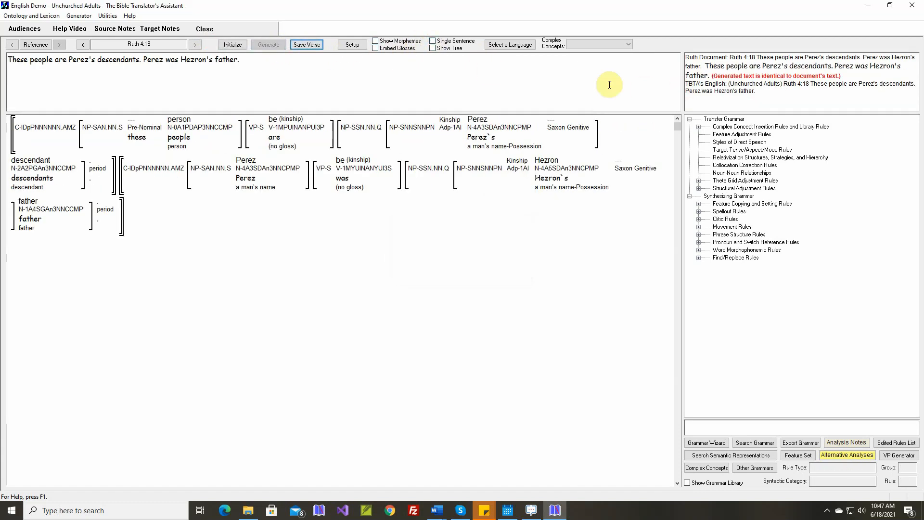
pyautogui.click(309, 44)
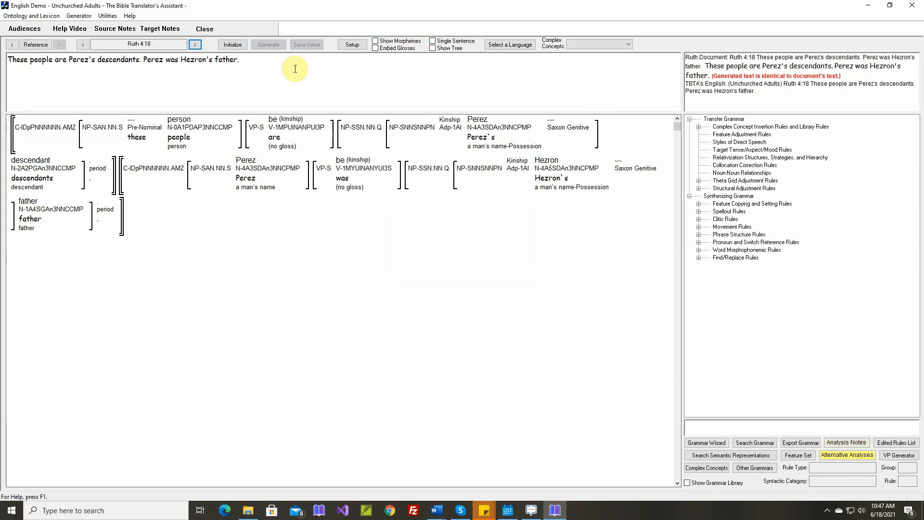
# Step: Unhide the Discourse Genre feature for Clauses in the feature set
pyautogui.moveTo(357, 175)
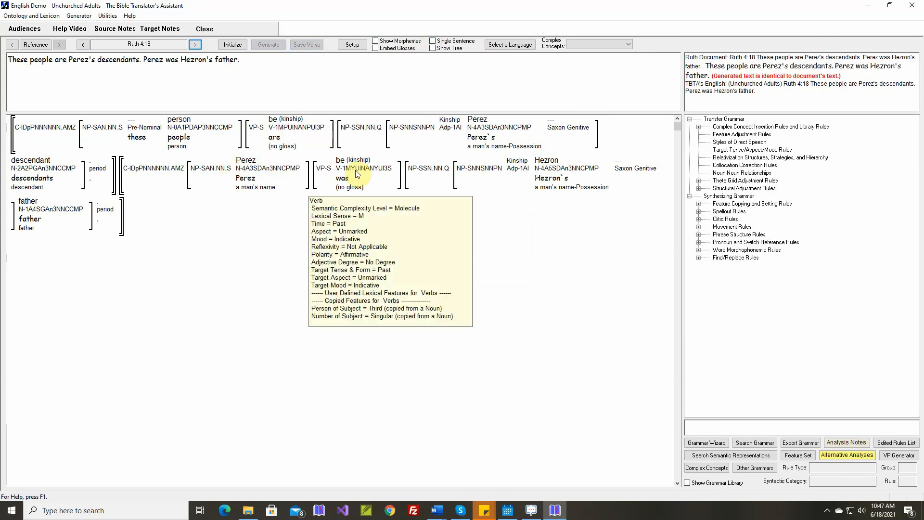
pyautogui.moveTo(269, 176)
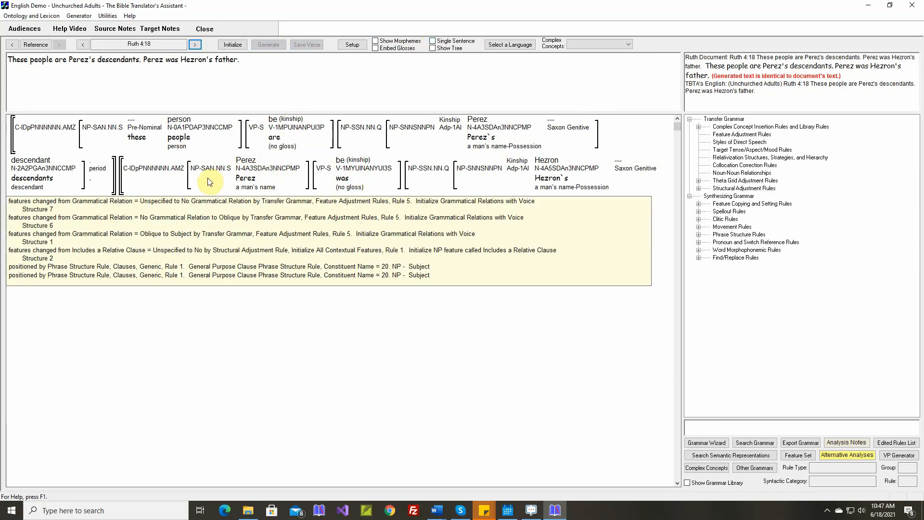
pyautogui.click(798, 456)
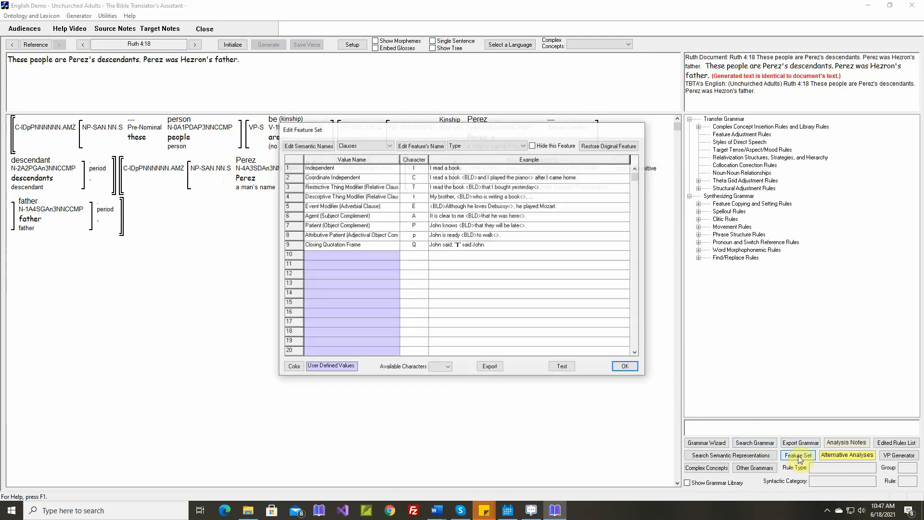
pyautogui.click(462, 145)
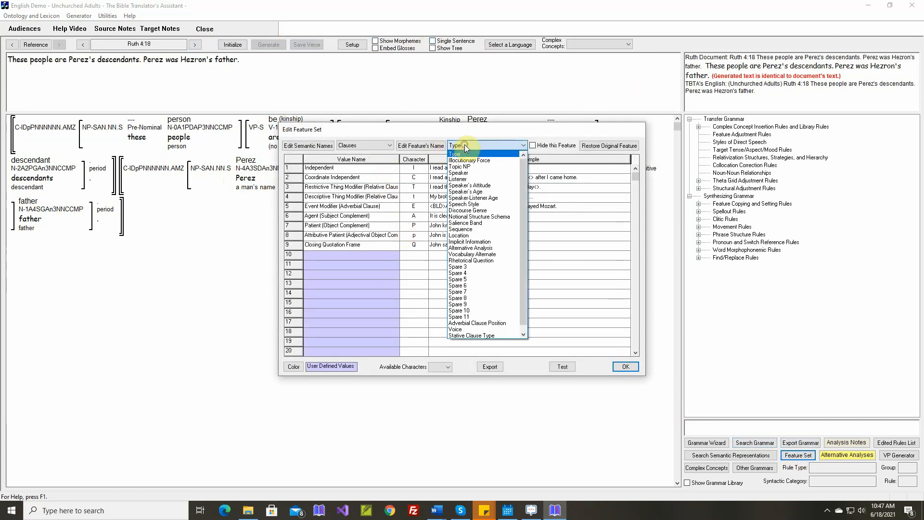
pyautogui.click(483, 210)
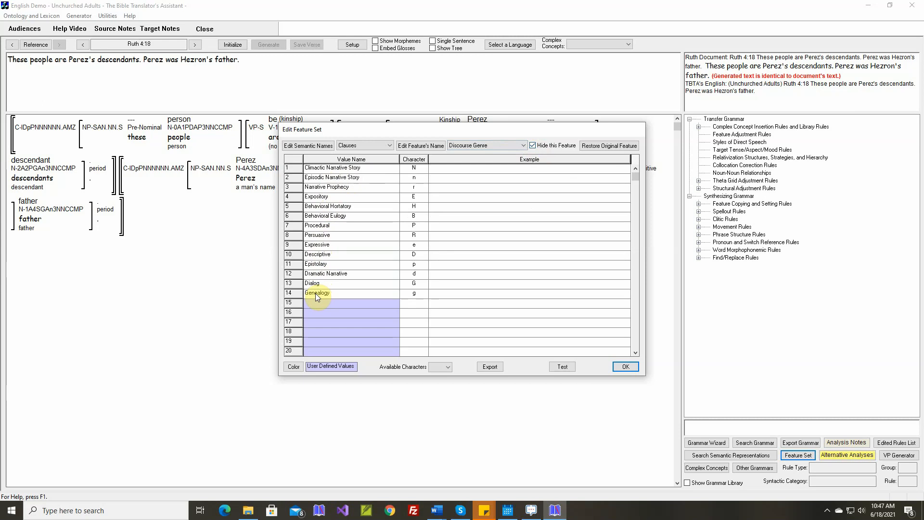
pyautogui.click(532, 145)
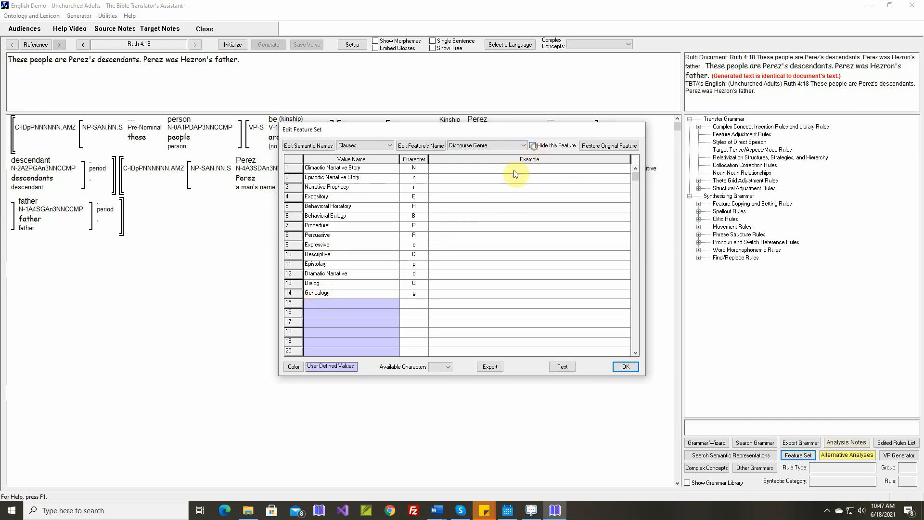
pyautogui.click(625, 367)
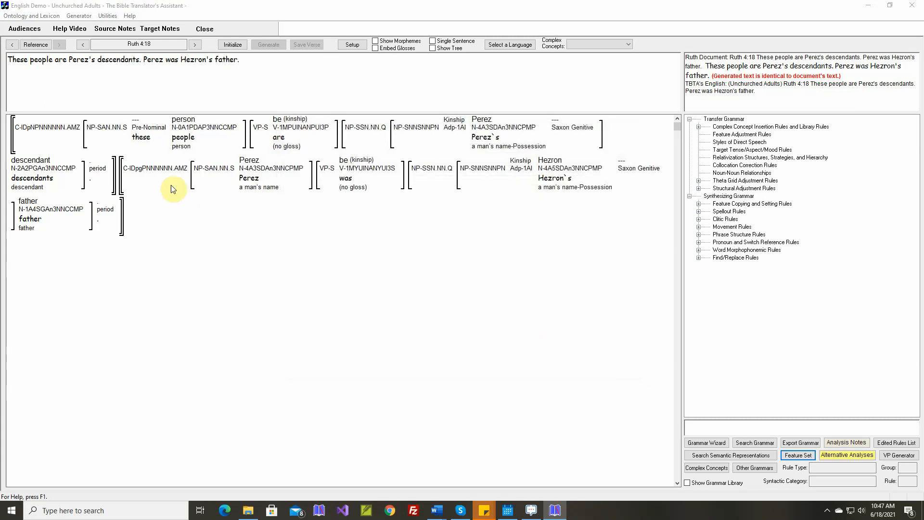
# Step: Check the clause features of Ruth 4:18, and generate and save the text of Ruth 4:19
pyautogui.moveTo(153, 172)
pyautogui.click(195, 45)
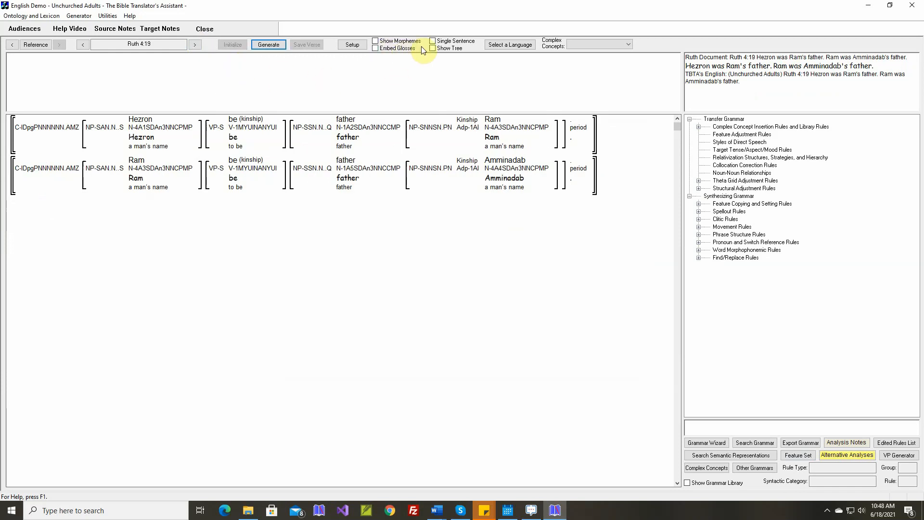
pyautogui.click(268, 45)
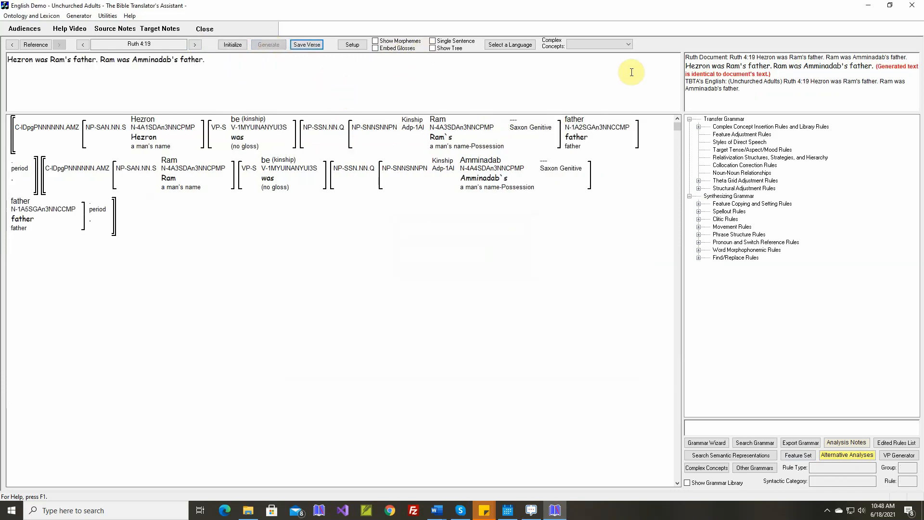
pyautogui.click(308, 45)
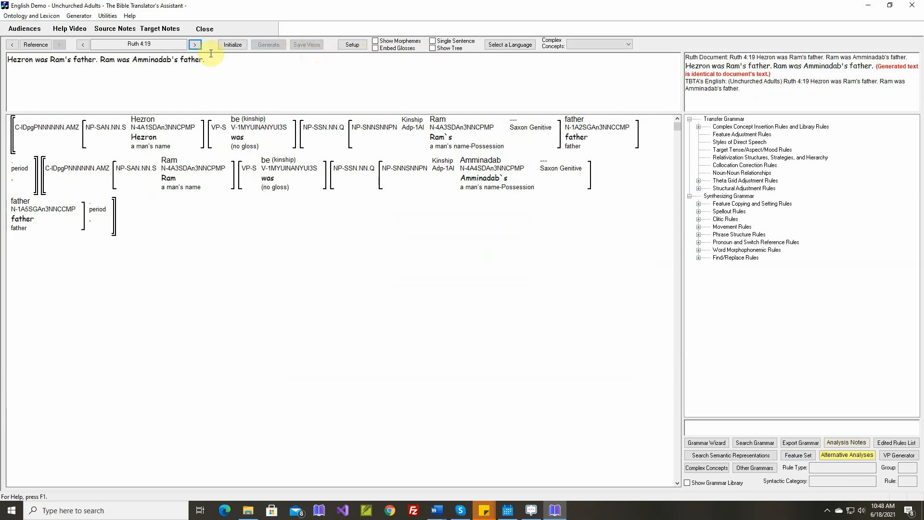
# Step: Generate and save the text of verses Ruth 4:20 and Ruth 4:21
pyautogui.click(195, 45)
pyautogui.click(275, 48)
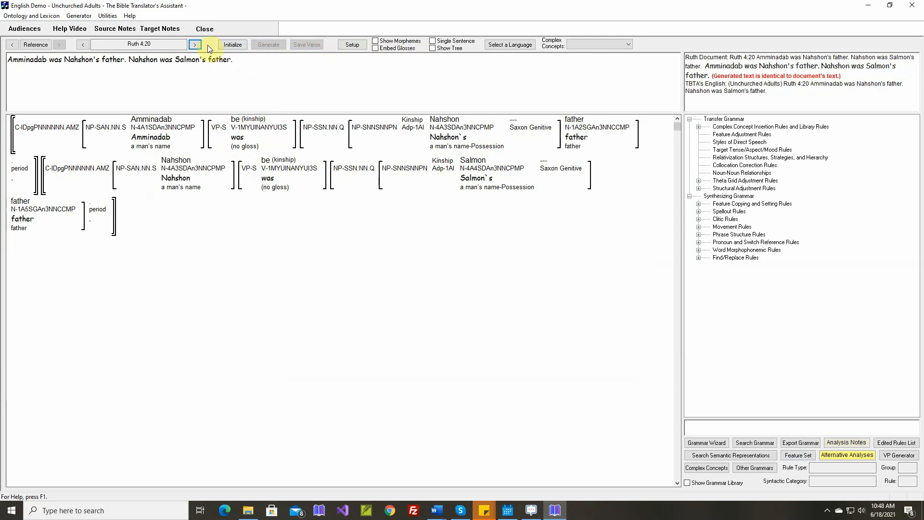
pyautogui.click(194, 44)
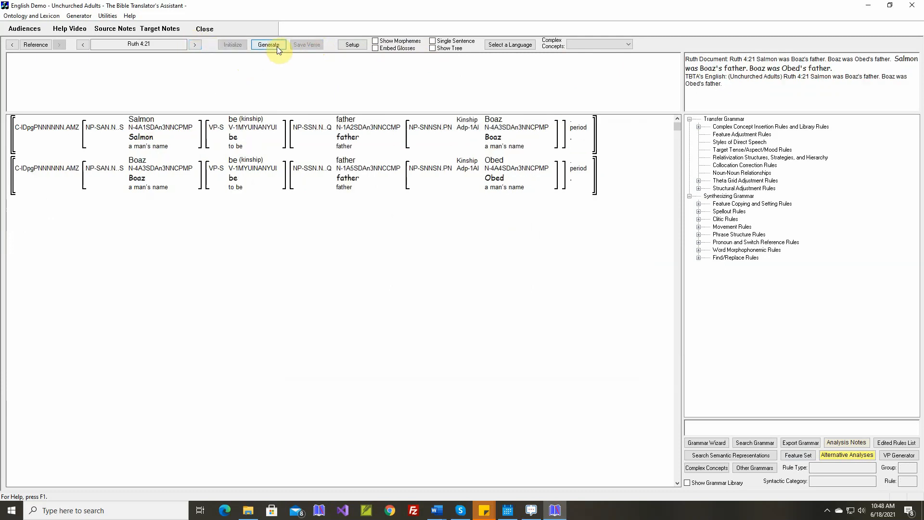
pyautogui.click(276, 46)
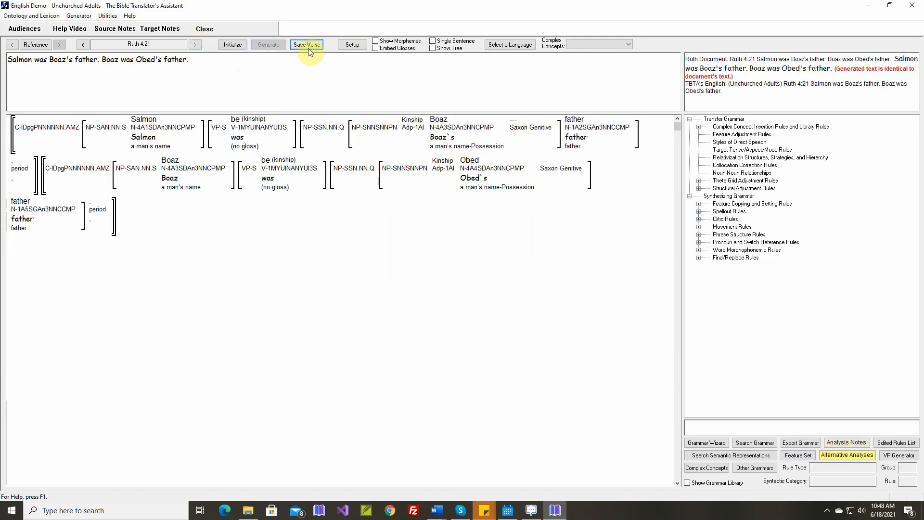
pyautogui.click(311, 45)
# Step: Generate and save the text of Ruth 4:22, the final verse of the book
pyautogui.click(194, 44)
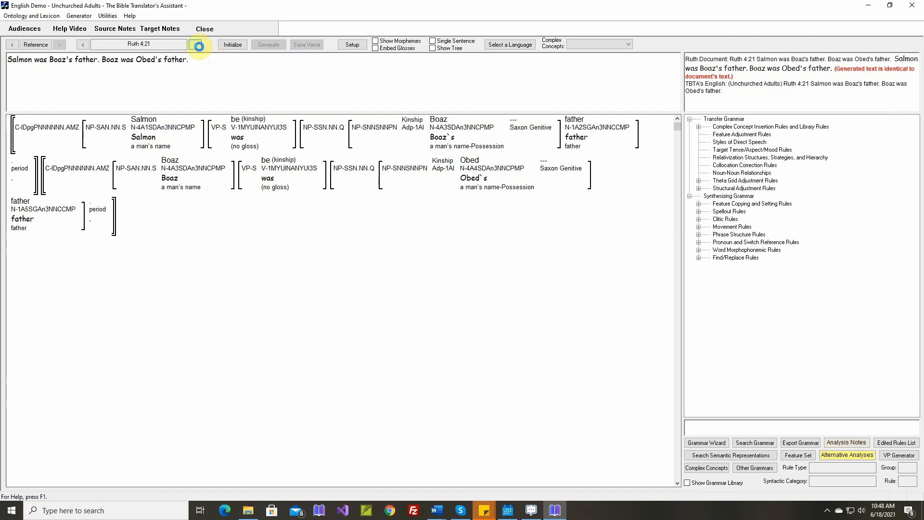
pyautogui.click(272, 45)
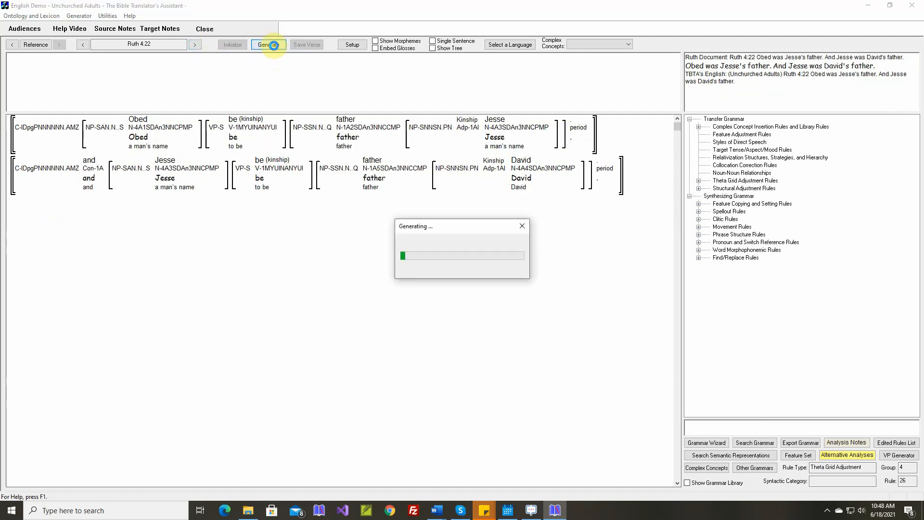
pyautogui.click(305, 48)
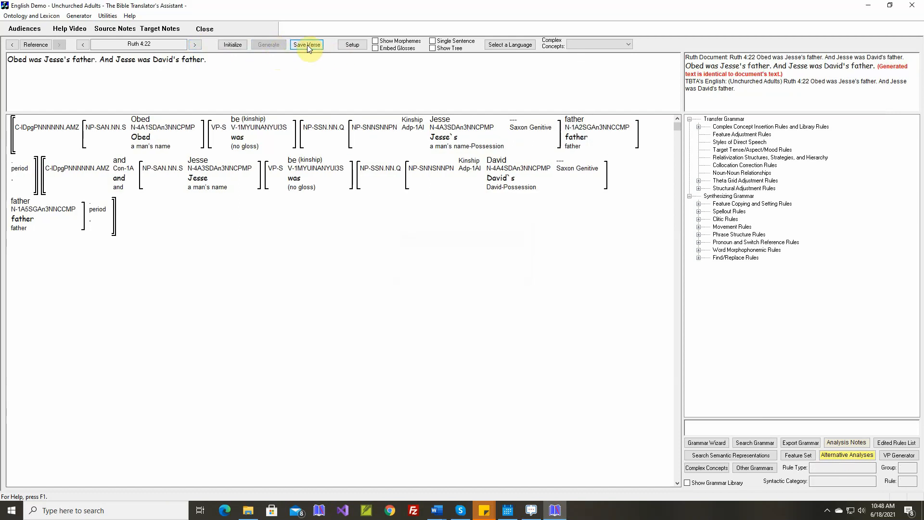
pyautogui.click(196, 44)
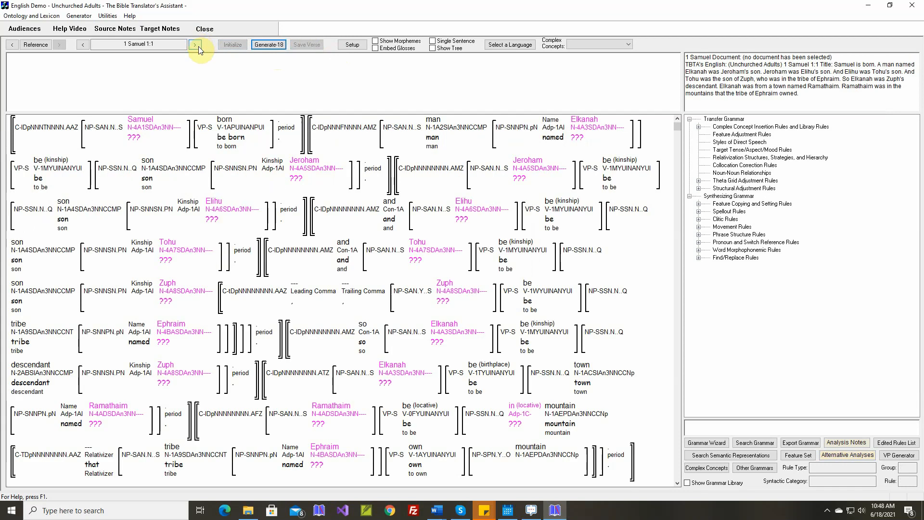
pyautogui.click(84, 45)
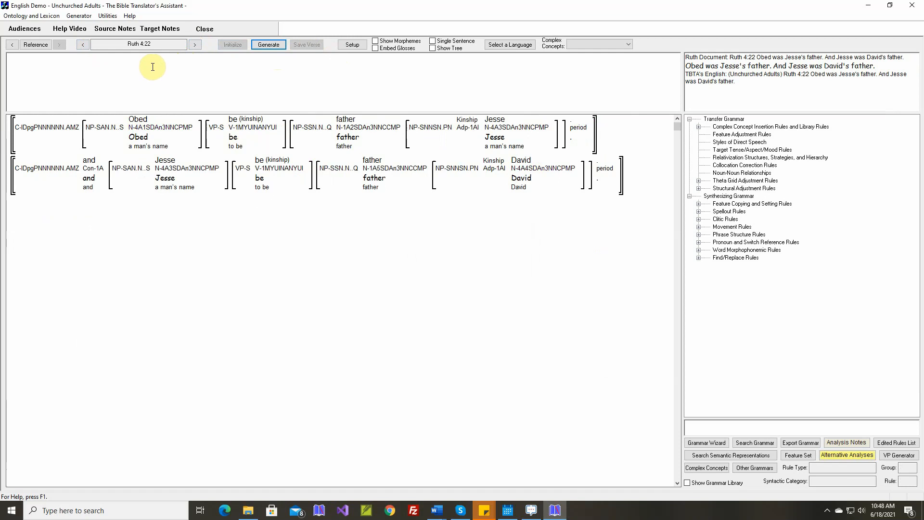
# Step: Open the text generation view and enable generating multiple texts at once
pyautogui.click(80, 15)
pyautogui.click(84, 36)
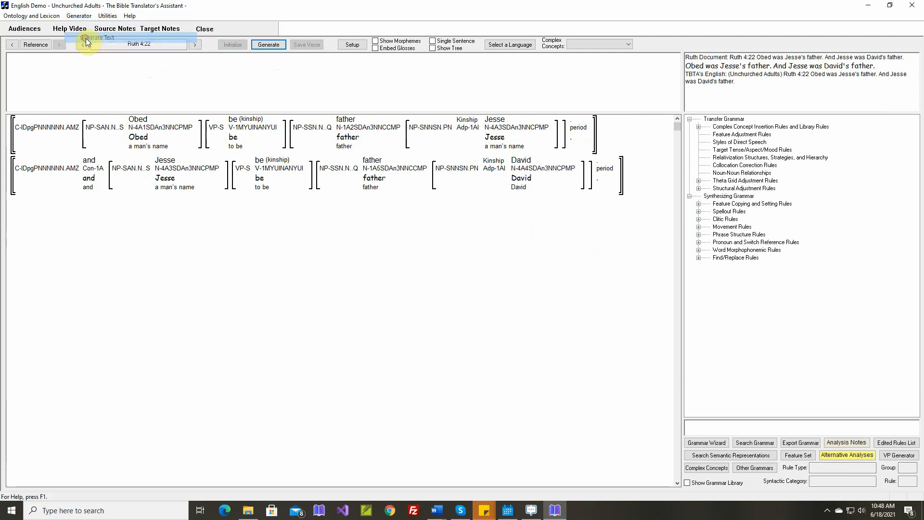
pyautogui.click(203, 42)
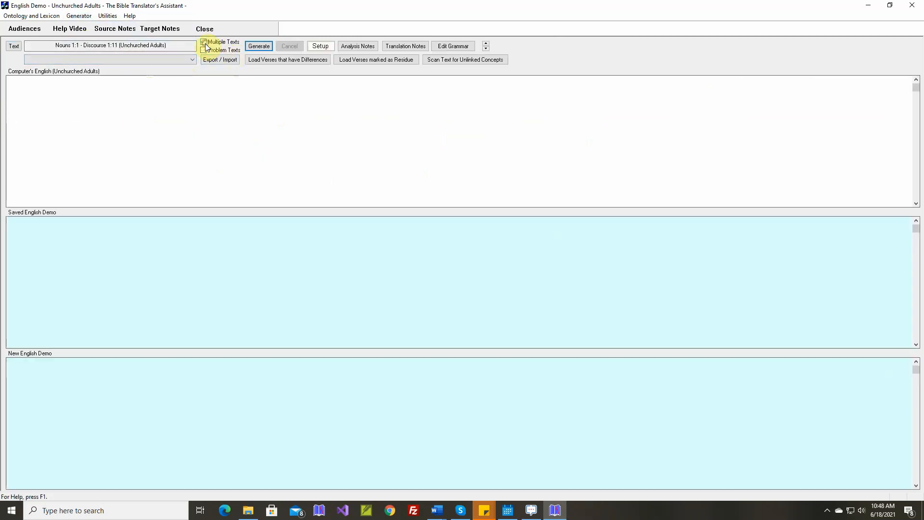
# Step: Extend the Bible passage in the generation list so that it covers Ruth 1:1 to Ruth 4:22
pyautogui.click(13, 46)
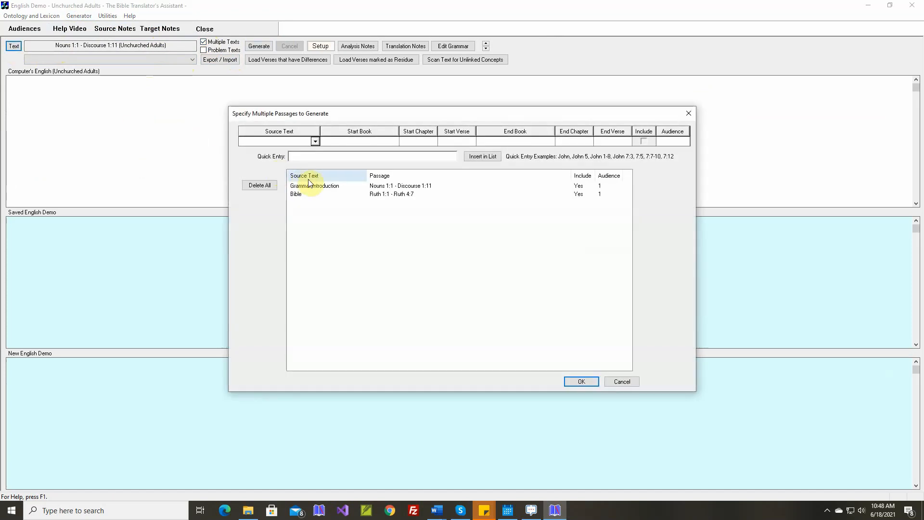
pyautogui.click(298, 193)
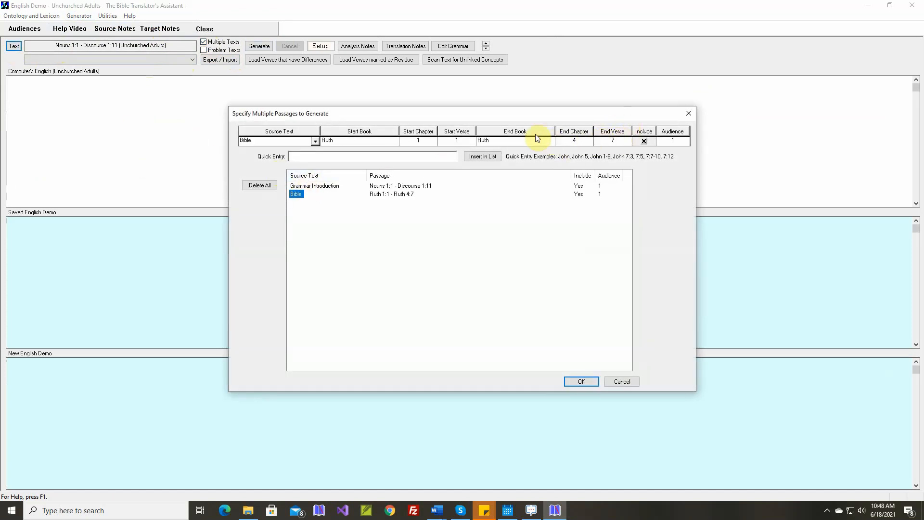
pyautogui.click(521, 132)
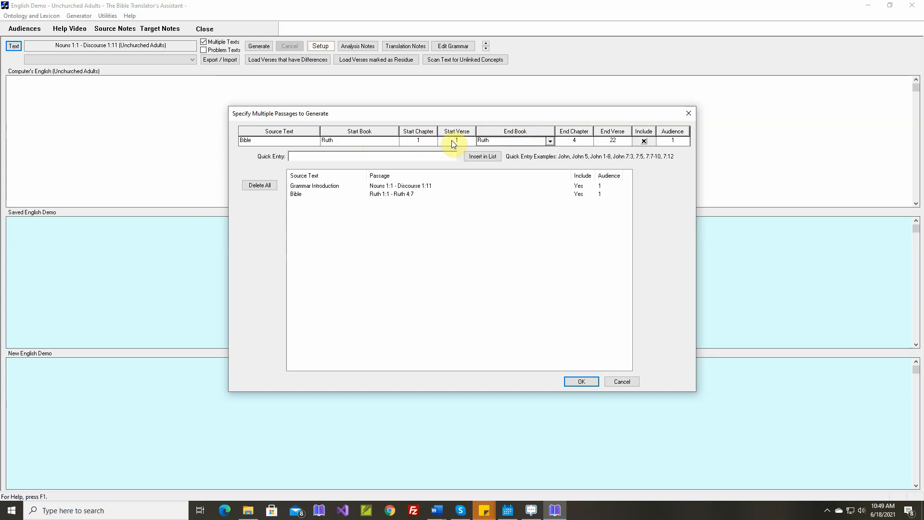
pyautogui.click(496, 156)
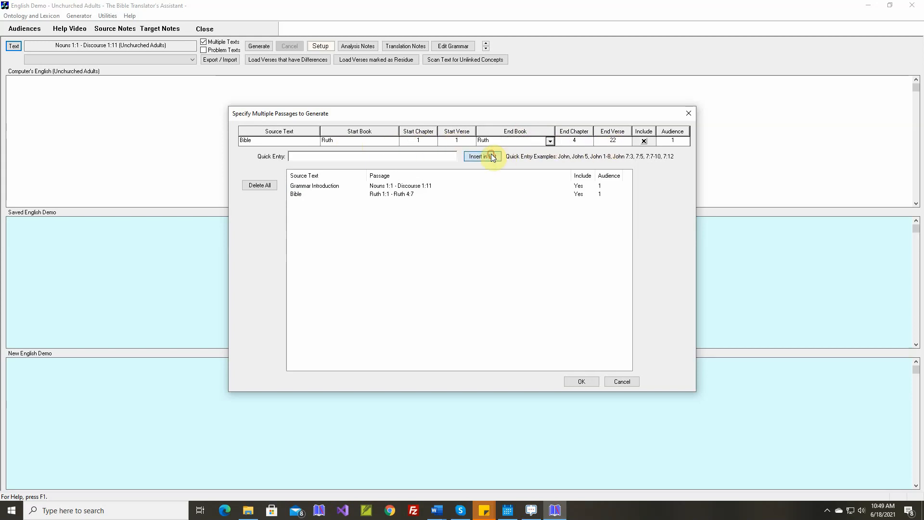
pyautogui.click(583, 381)
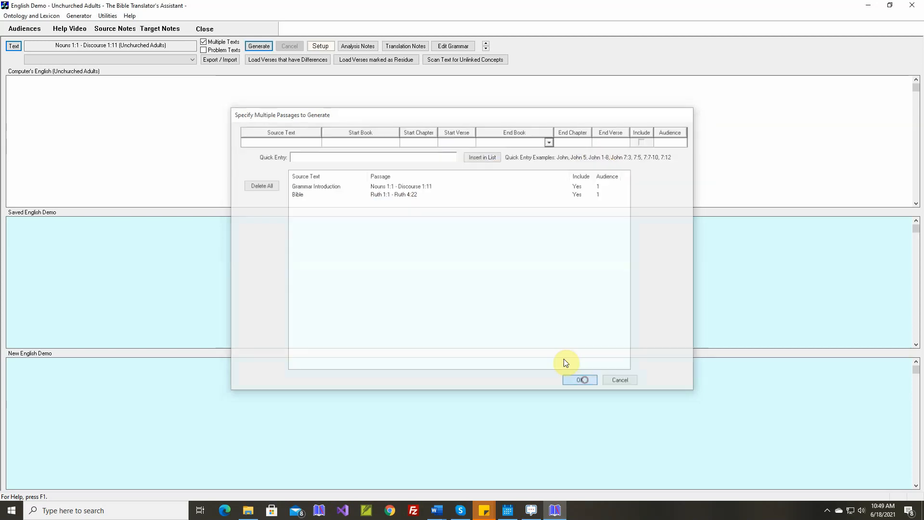
# Step: Generate all listed passages, deleting the old verses that have differences
pyautogui.click(266, 48)
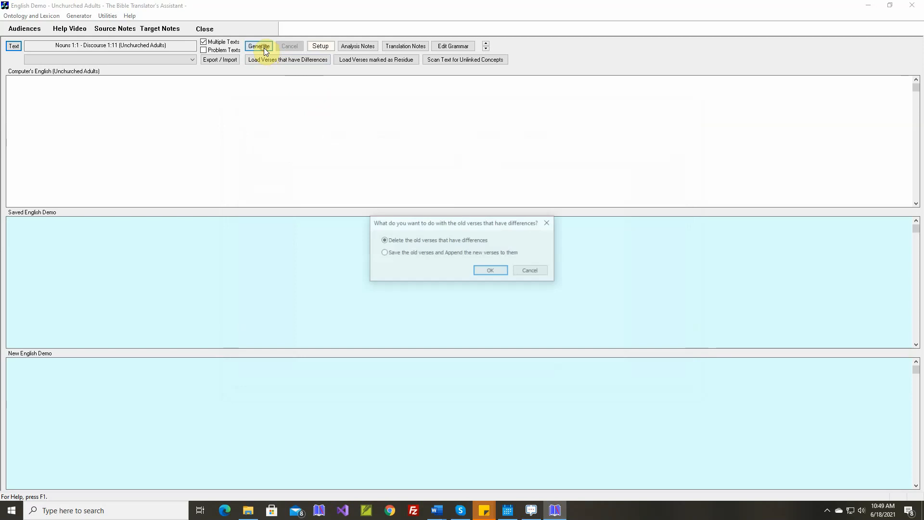
pyautogui.click(487, 266)
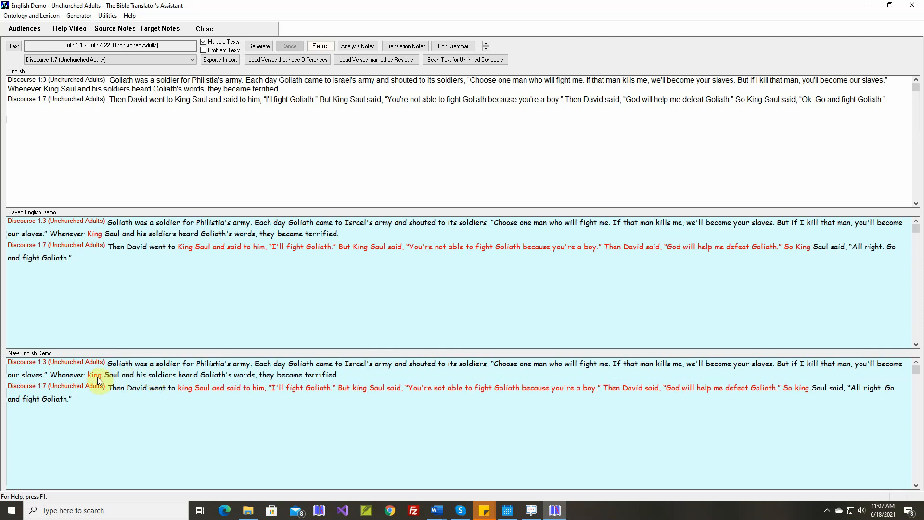
# Step: Open Discourse 1:3 from the newly generated text for grammar editing and switch to single sentence mode
pyautogui.rightClick(216, 374)
pyautogui.click(248, 363)
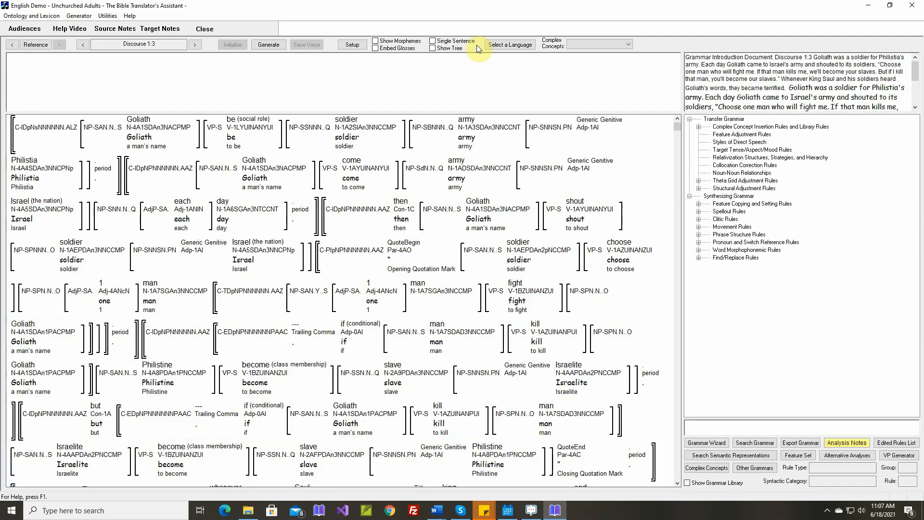
pyautogui.click(432, 41)
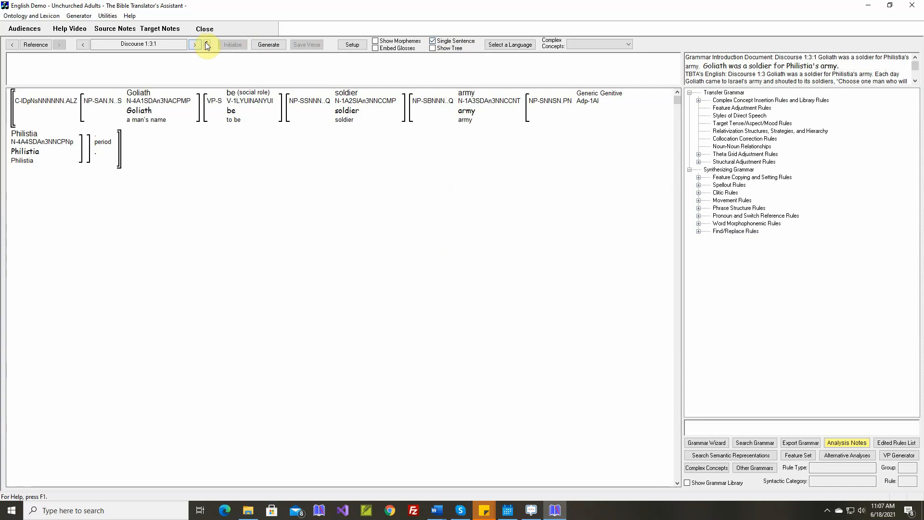
# Step: Advance to sentence Discourse 1:3:6 and generate its English text
pyautogui.click(203, 44)
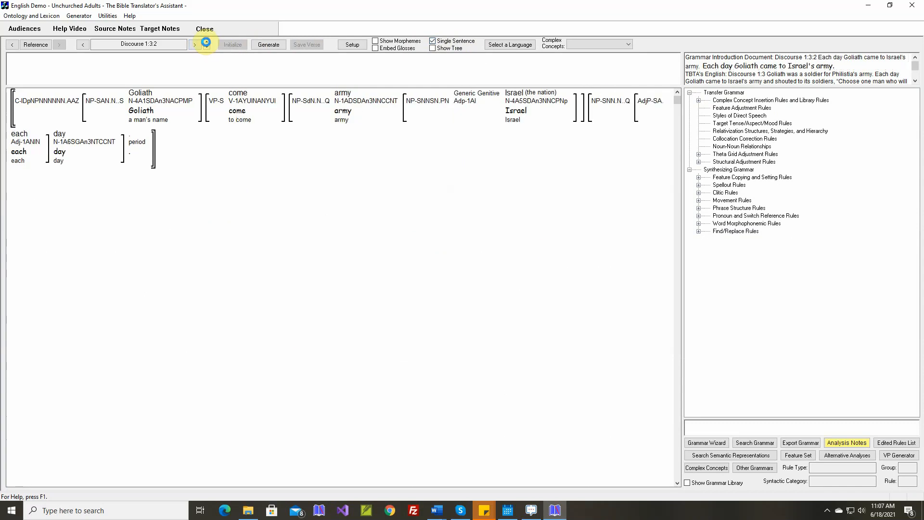
pyautogui.click(205, 44)
pyautogui.click(205, 43)
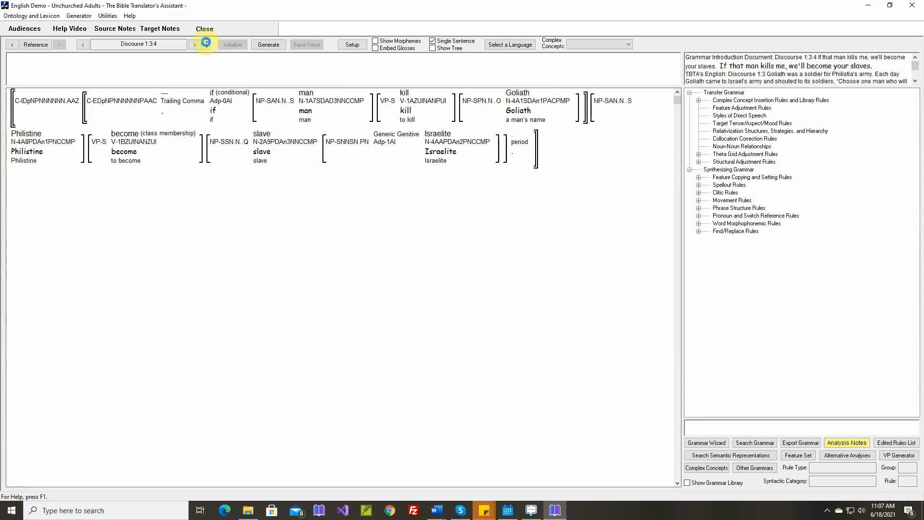
pyautogui.click(206, 43)
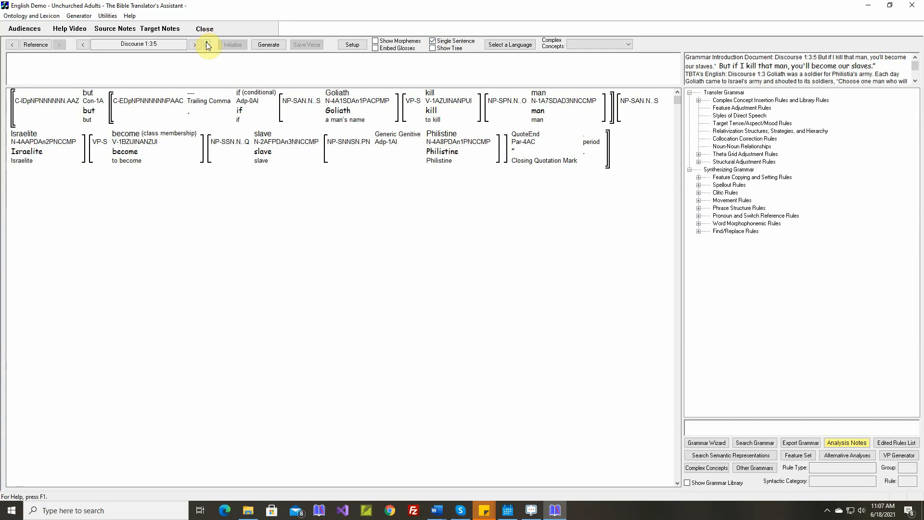
pyautogui.click(207, 44)
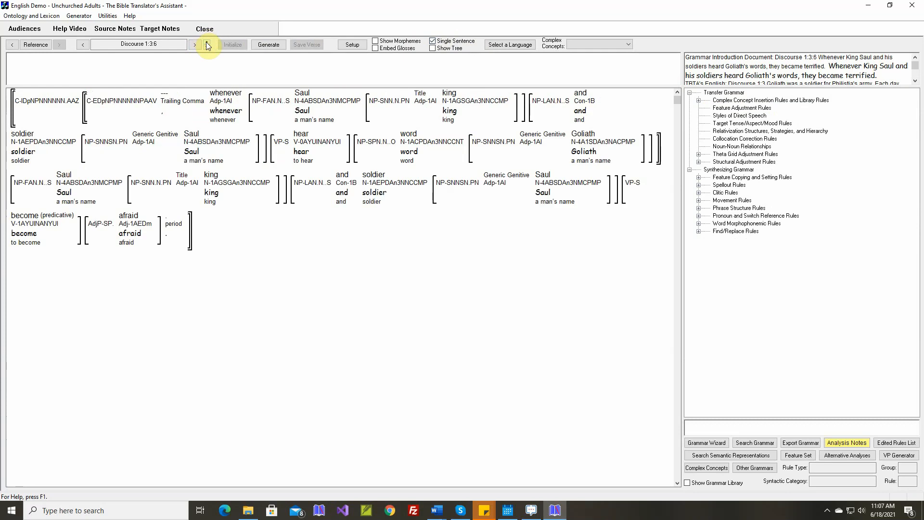
pyautogui.click(271, 45)
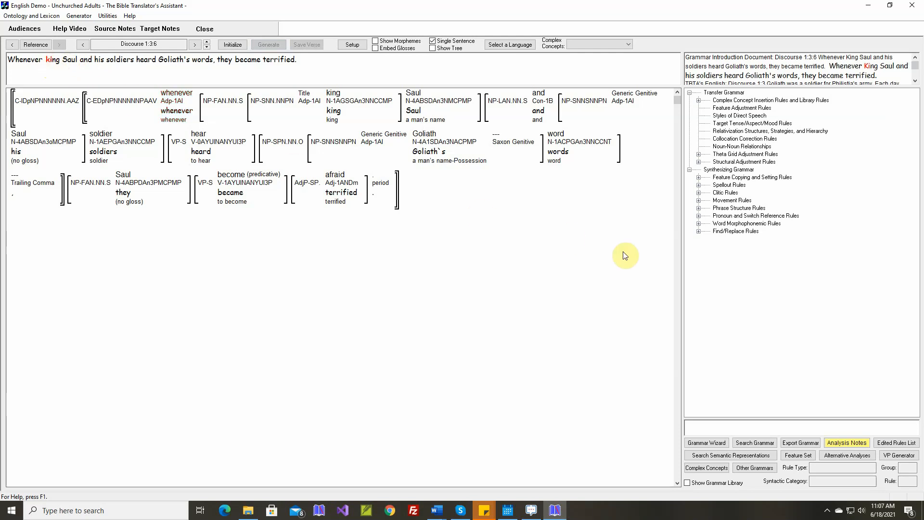
# Step: Examine the Title structure in the restructuring rule for specific noun-noun relationships, leaving the rule unchanged
pyautogui.click(740, 148)
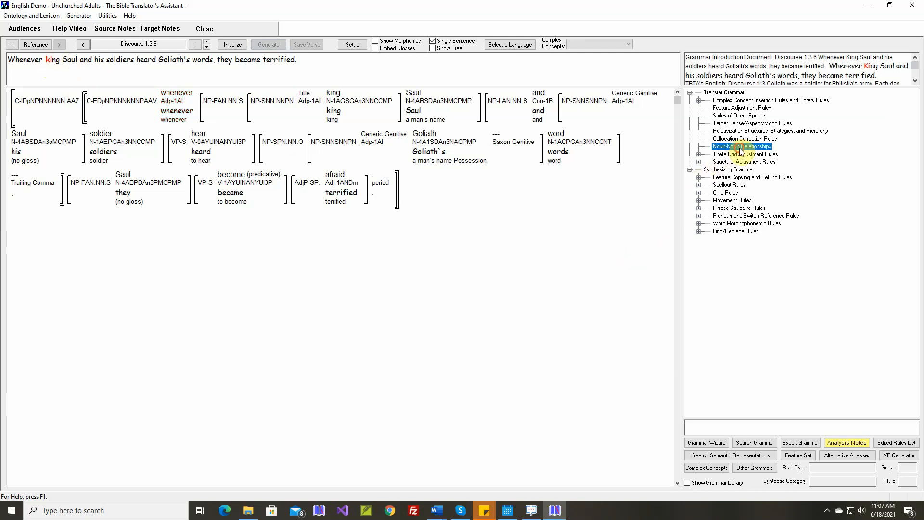
pyautogui.doubleClick(740, 147)
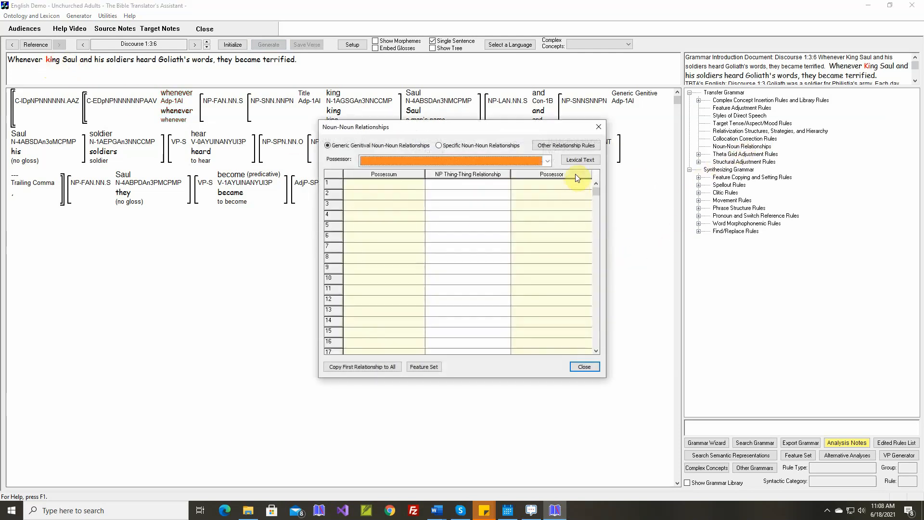
pyautogui.click(570, 145)
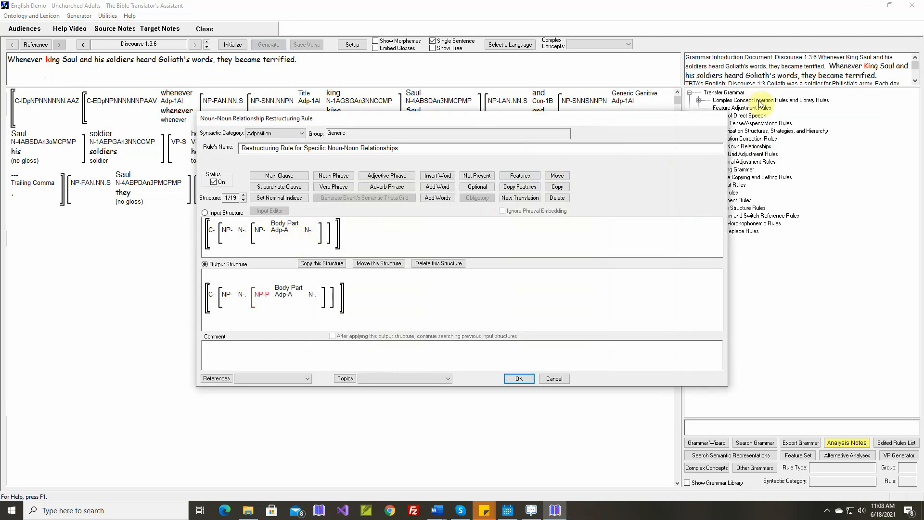
pyautogui.click(244, 194)
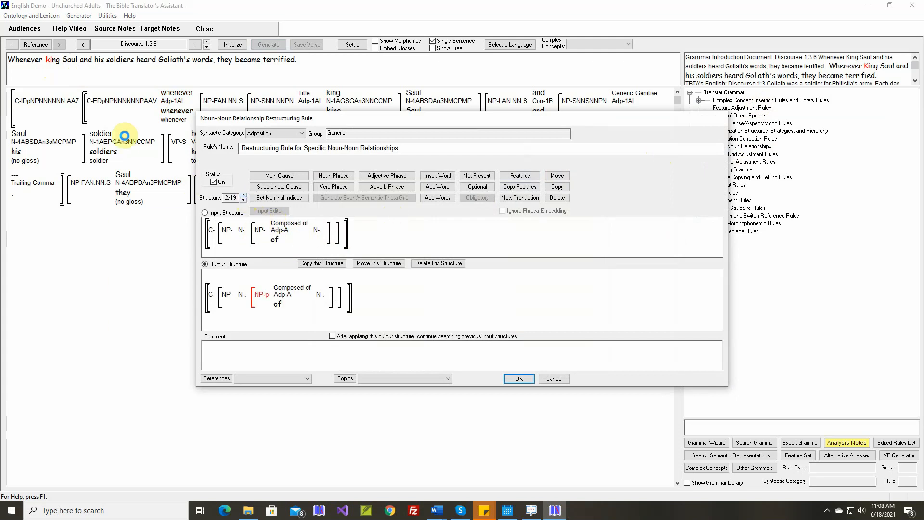
pyautogui.click(244, 196)
pyautogui.click(244, 195)
pyautogui.click(244, 196)
pyautogui.click(244, 196)
pyautogui.click(244, 195)
pyautogui.click(244, 195)
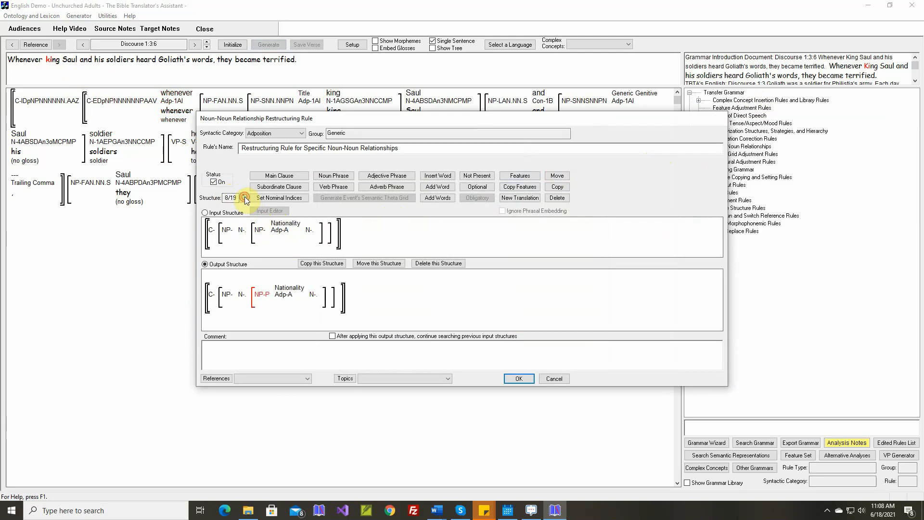
pyautogui.click(244, 195)
pyautogui.click(243, 196)
pyautogui.click(244, 195)
pyautogui.click(244, 196)
pyautogui.click(244, 196)
pyautogui.click(244, 195)
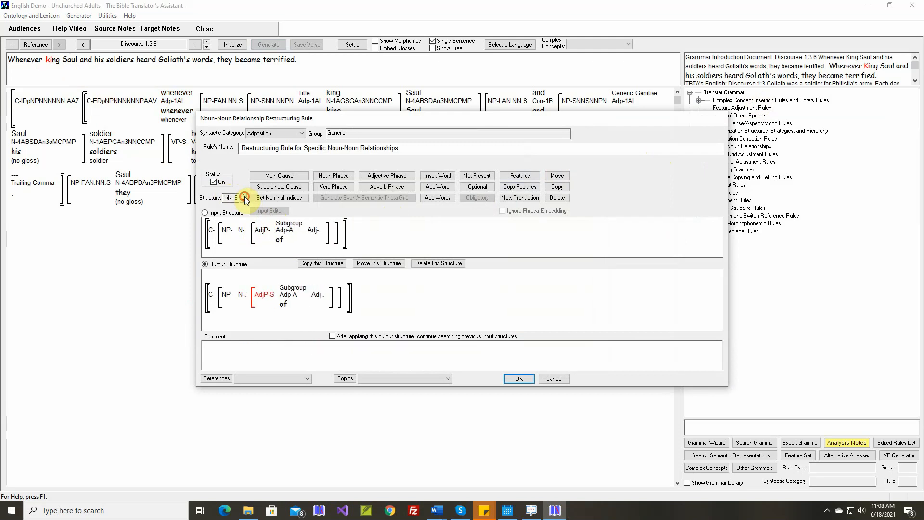
pyautogui.click(244, 195)
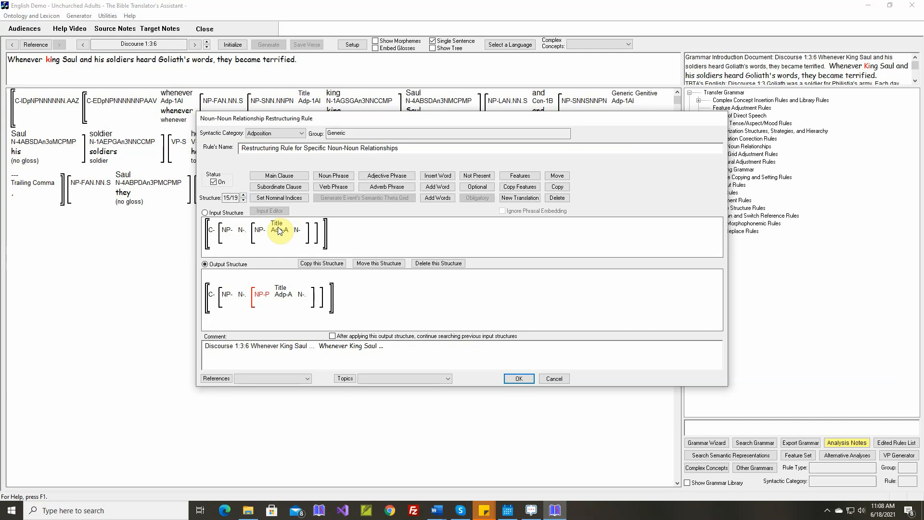
pyautogui.click(554, 379)
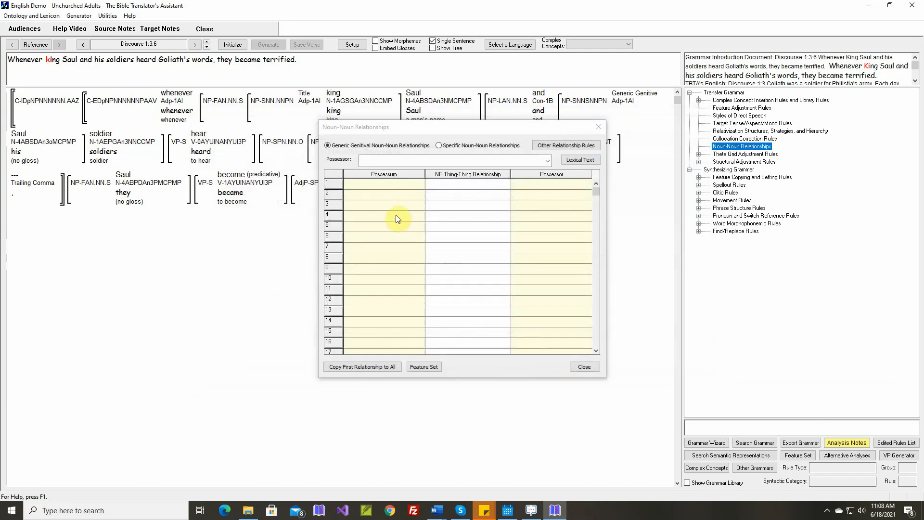
pyautogui.click(584, 366)
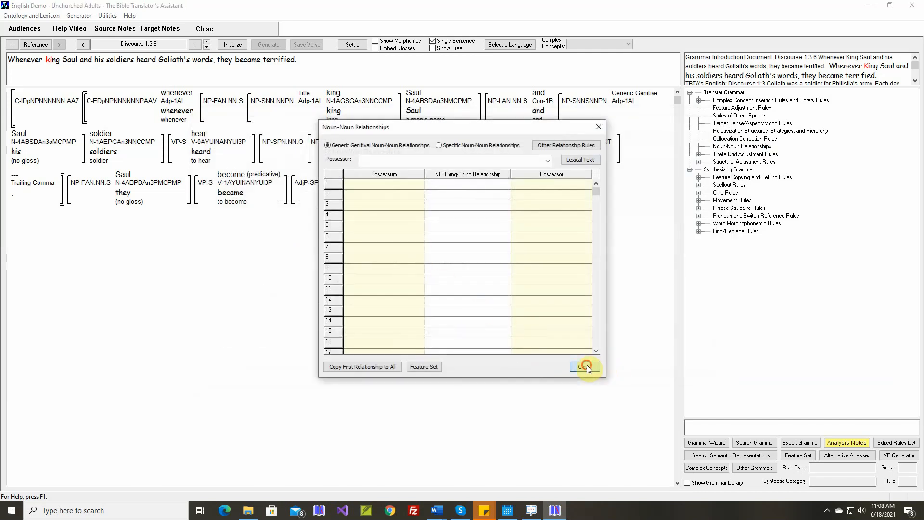
# Step: Review all occurrences of the Title relationship in its collocation correction rule, comparing the title nouns used with each name
pyautogui.rightClick(313, 96)
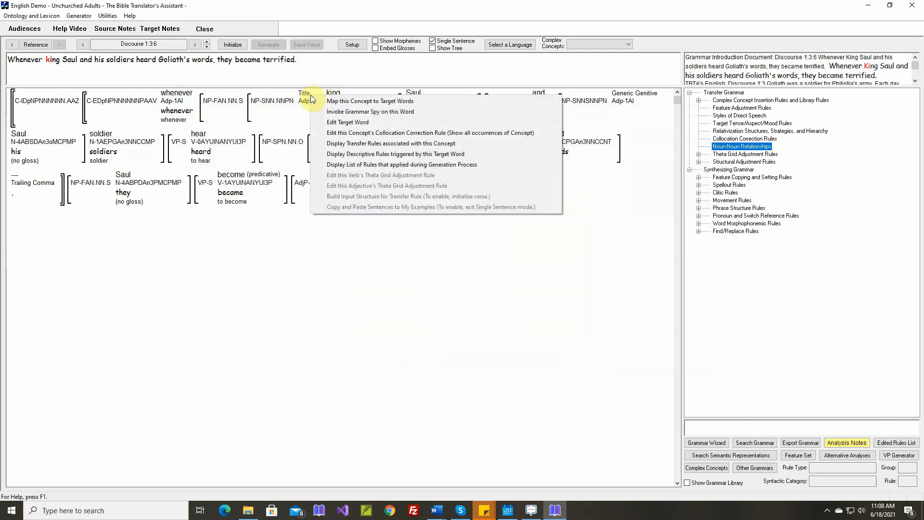
pyautogui.click(341, 134)
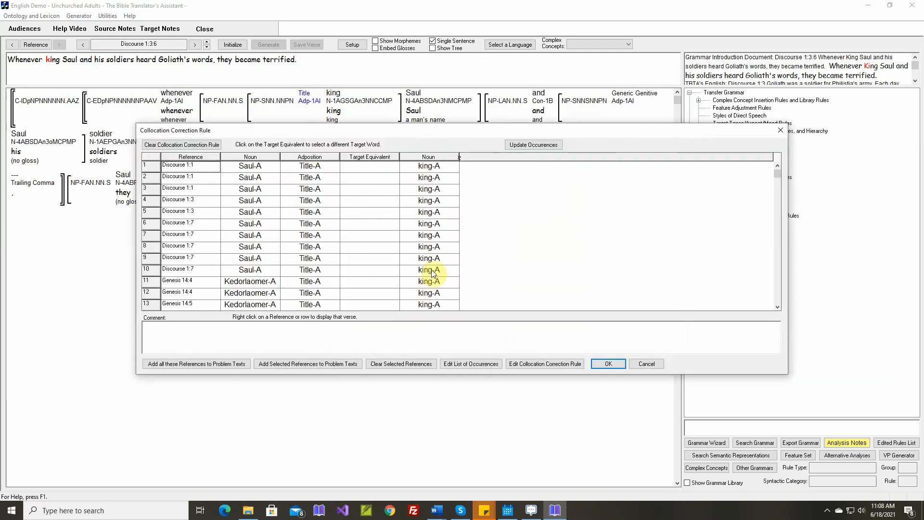
pyautogui.scroll(-9, 436, 276)
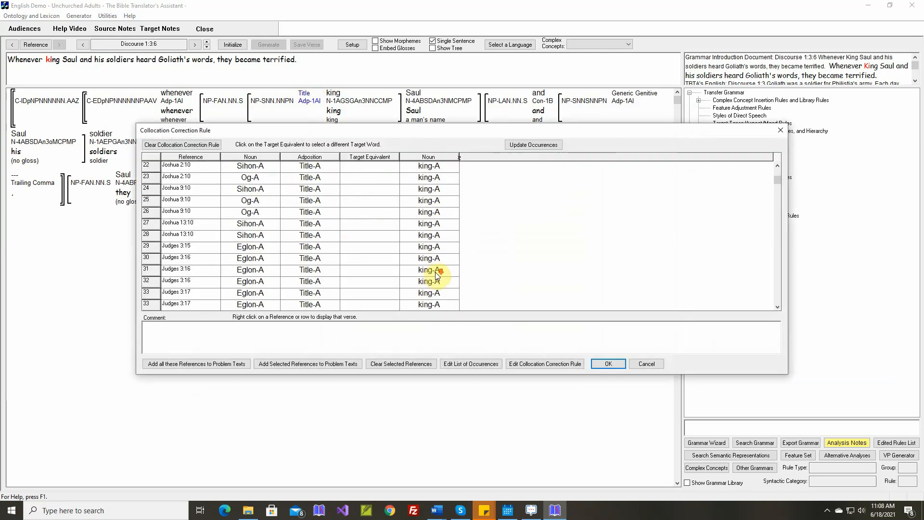
pyautogui.scroll(-8, 437, 275)
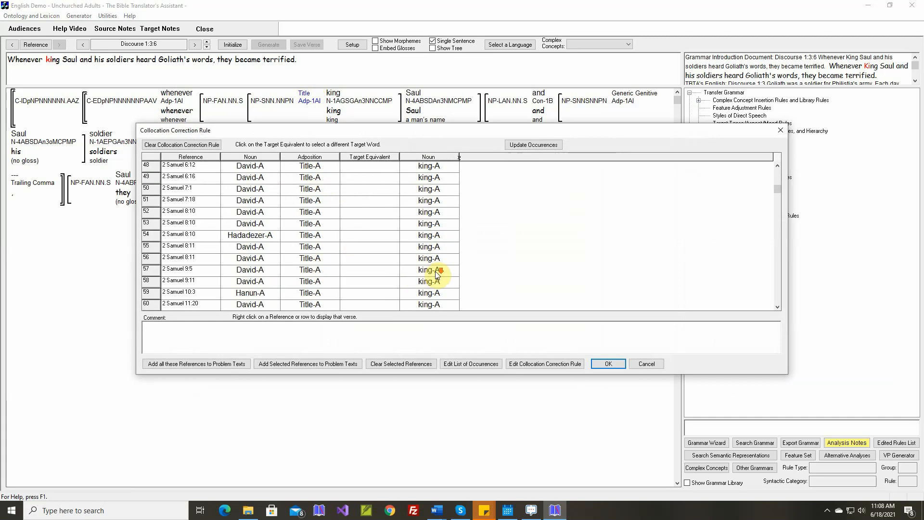
pyautogui.scroll(-11, 437, 274)
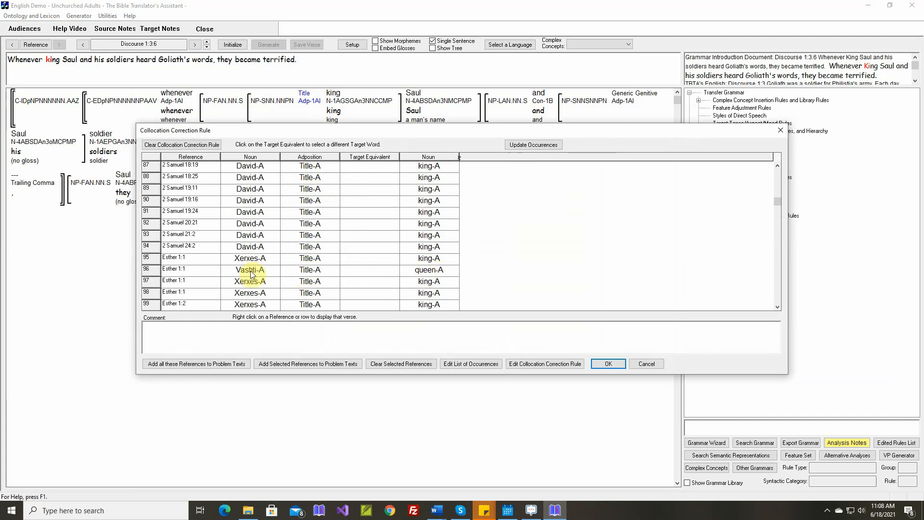
pyautogui.scroll(-14, 440, 277)
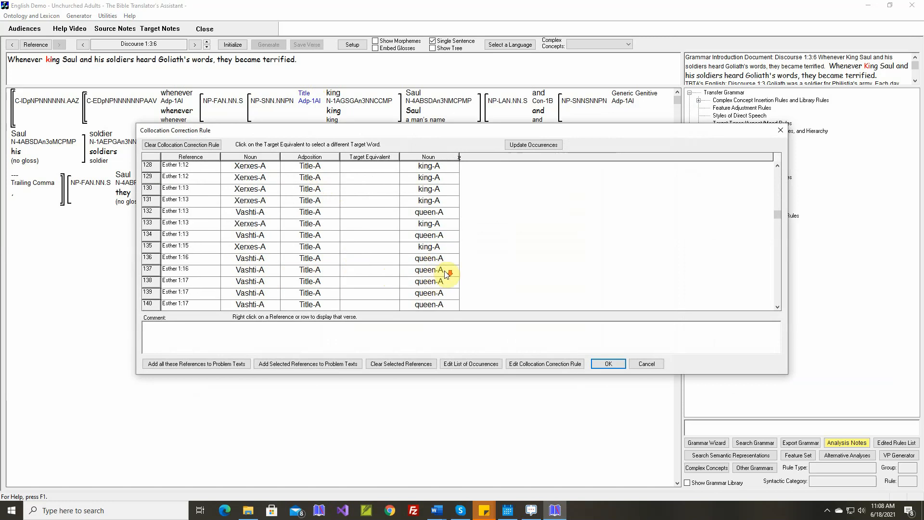
pyautogui.scroll(-3, 435, 278)
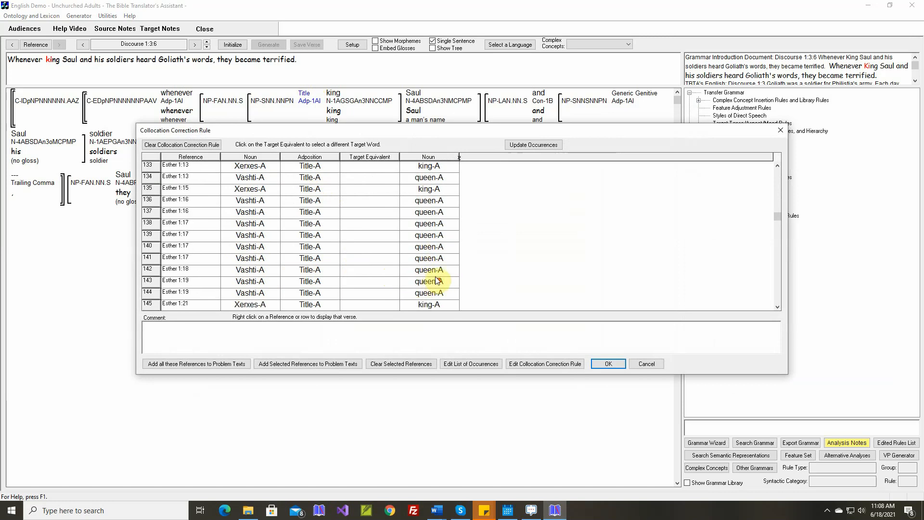
pyautogui.scroll(-8, 437, 280)
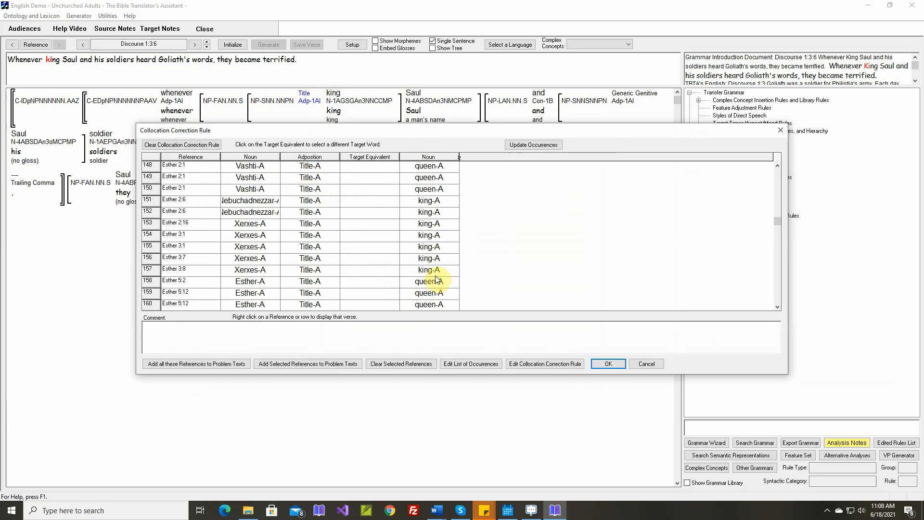
pyautogui.scroll(-9, 437, 279)
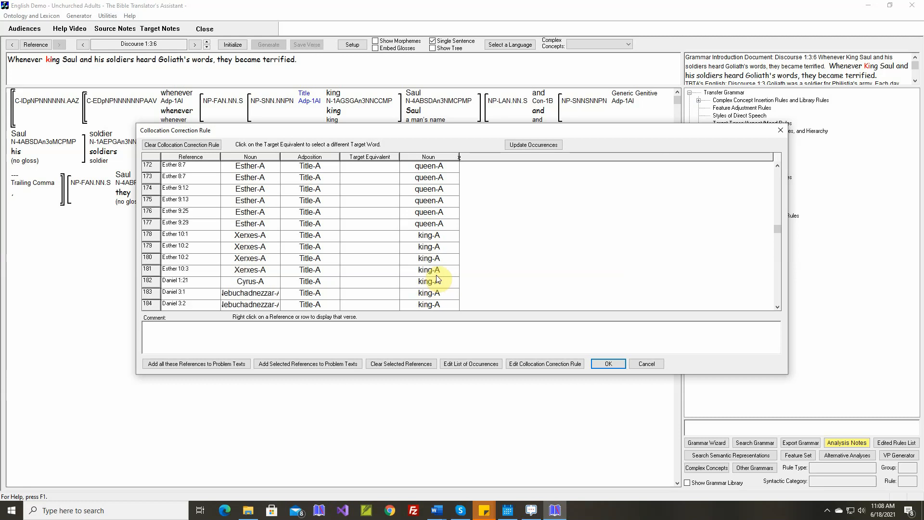
pyautogui.scroll(-6, 437, 279)
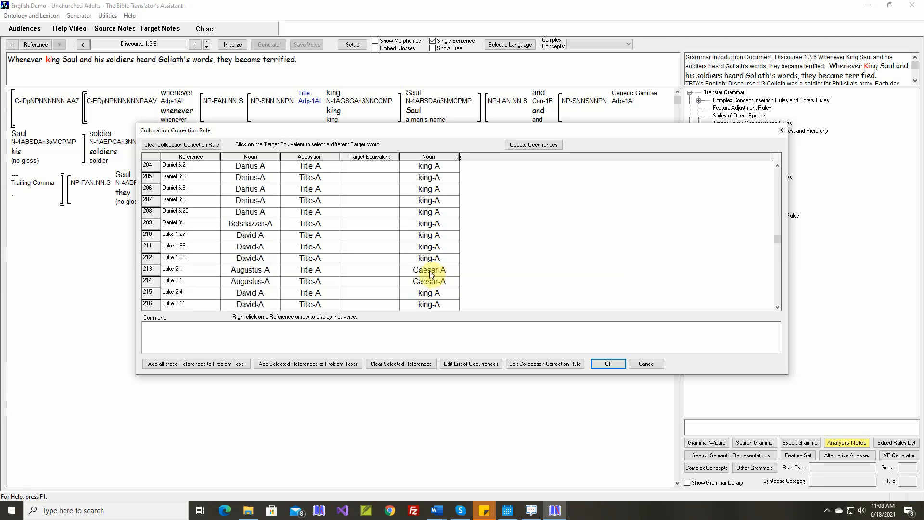
pyautogui.scroll(-2, 431, 279)
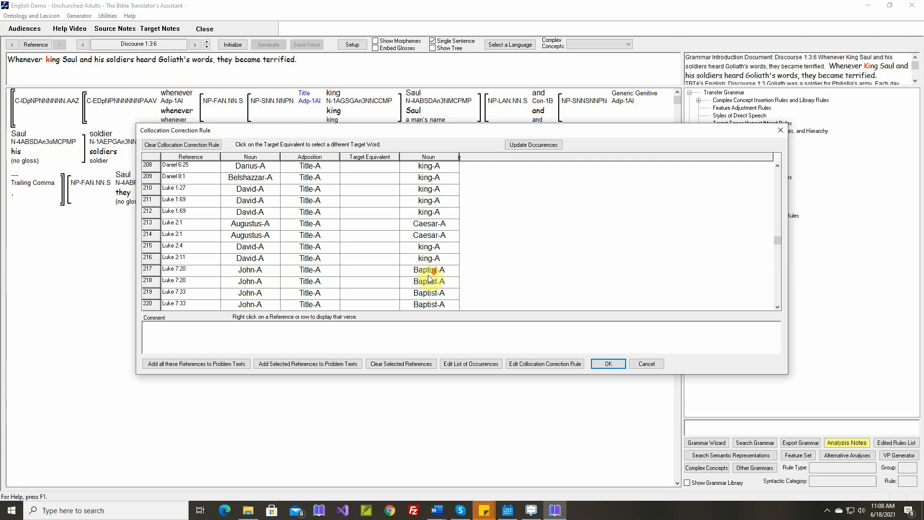
pyautogui.scroll(-4, 431, 279)
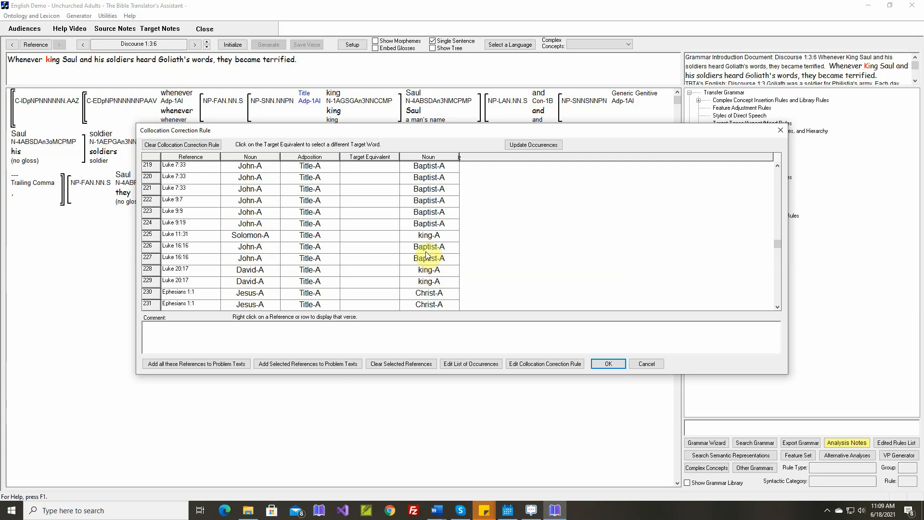
pyautogui.scroll(1, 428, 252)
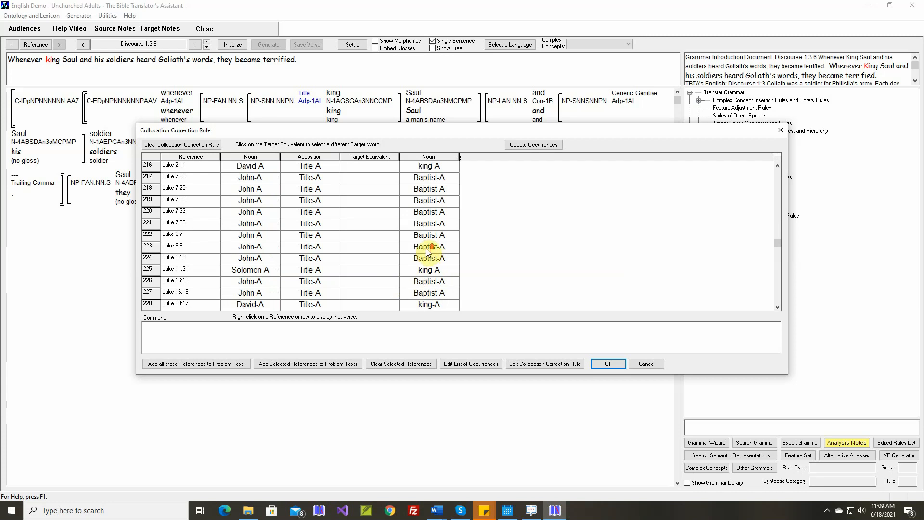
pyautogui.click(647, 364)
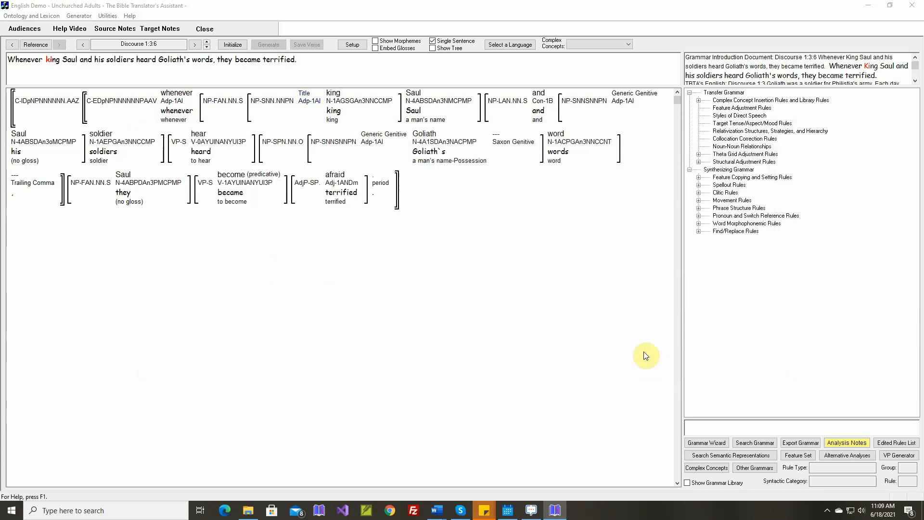
# Step: Reopen the specific noun-noun relationships restructuring rule at structure 15, Title, and inspect the output noun phrase's features
pyautogui.click(740, 147)
pyautogui.doubleClick(740, 148)
pyautogui.click(554, 146)
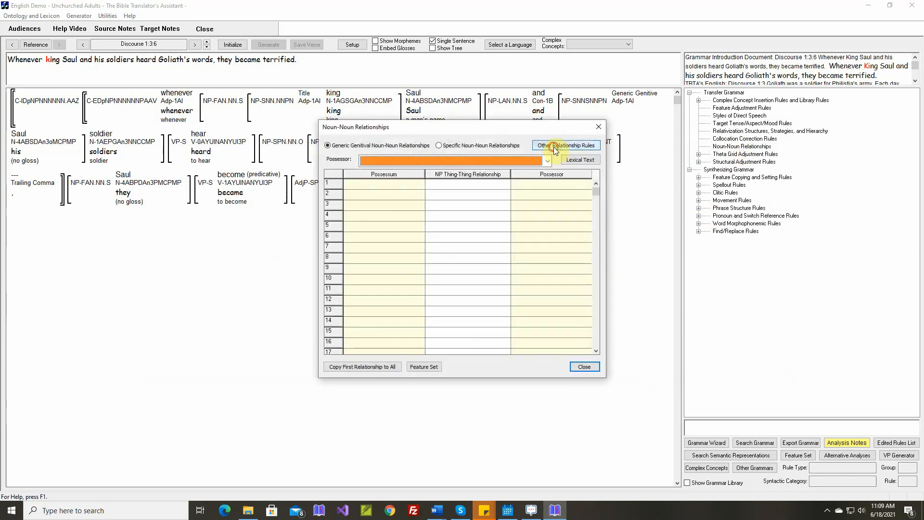
pyautogui.click(243, 196)
pyautogui.click(243, 196)
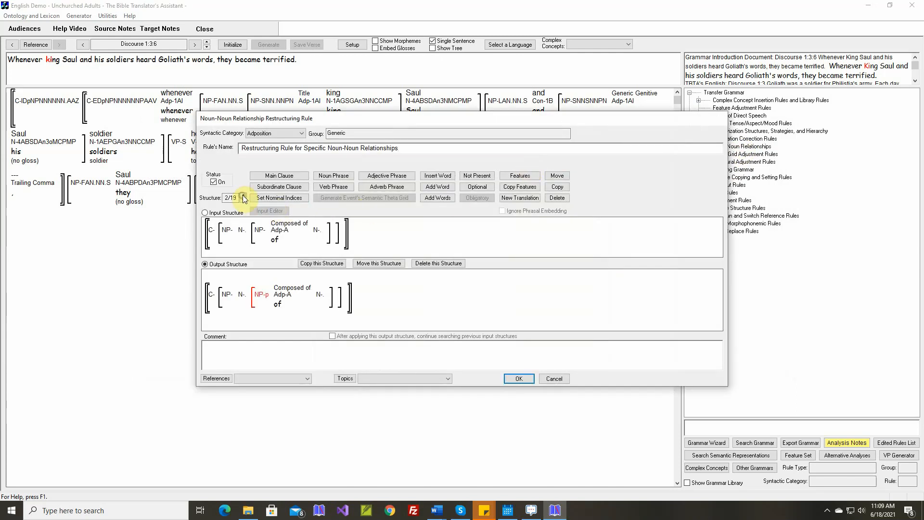
pyautogui.click(243, 196)
pyautogui.click(244, 196)
pyautogui.click(243, 197)
pyautogui.click(243, 196)
pyautogui.click(244, 196)
pyautogui.click(243, 196)
pyautogui.click(243, 196)
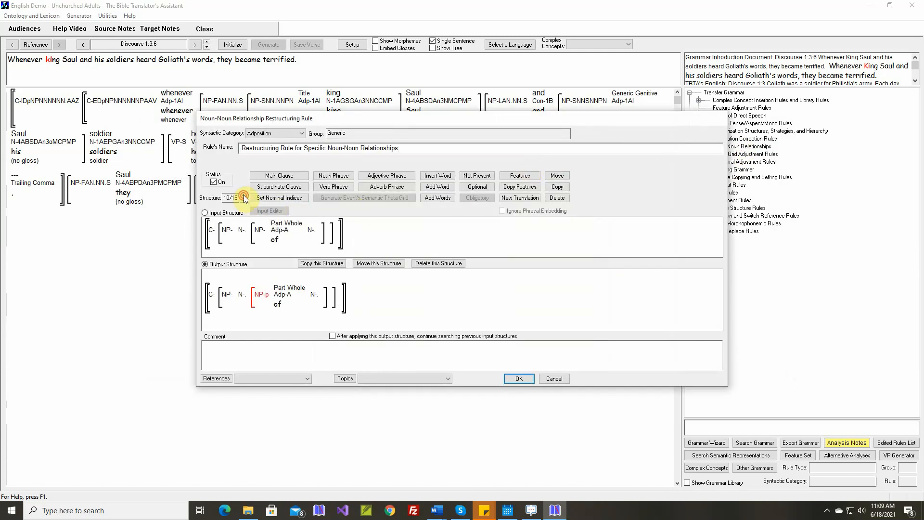
pyautogui.click(243, 196)
pyautogui.click(243, 197)
pyautogui.click(243, 196)
pyautogui.click(244, 196)
pyautogui.click(243, 195)
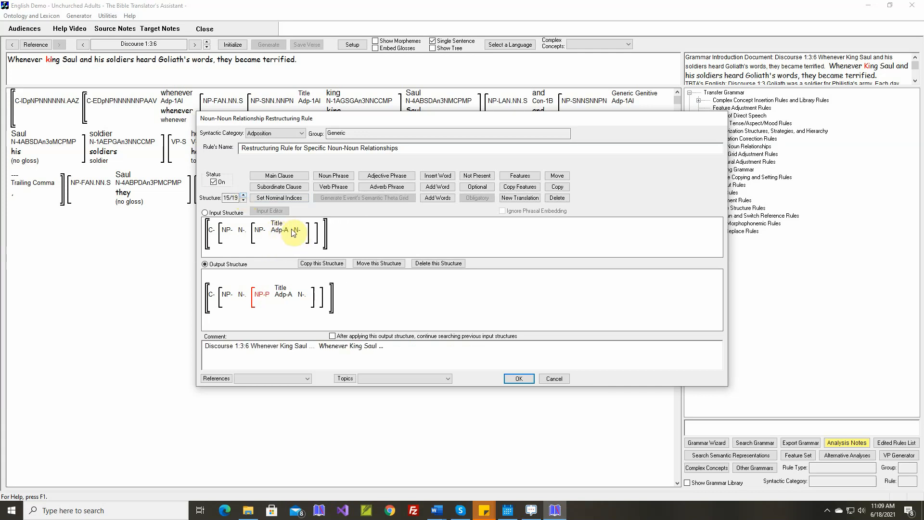
pyautogui.moveTo(268, 297)
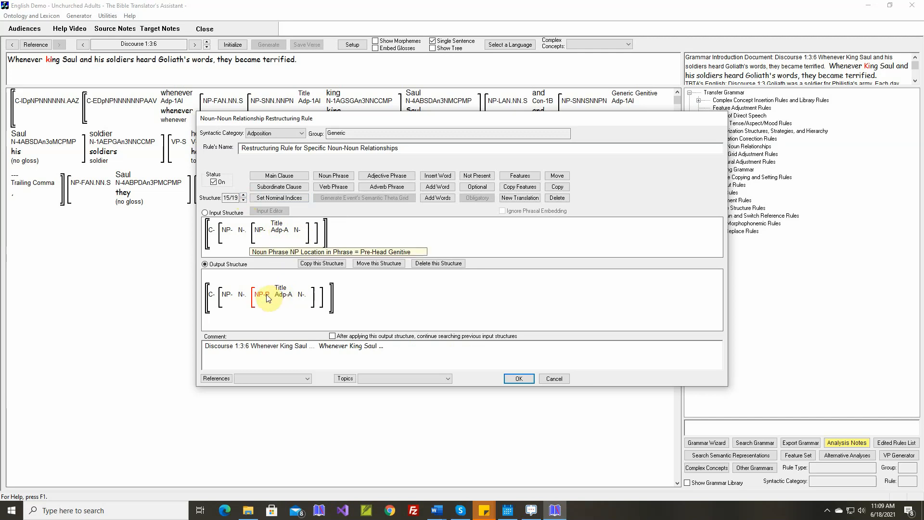
# Step: Start a new structure 20 in the restructuring rule and delete the words gate, Part Whole of, and town from its input structure
pyautogui.click(245, 196)
pyautogui.click(245, 196)
pyautogui.click(244, 195)
pyautogui.click(245, 196)
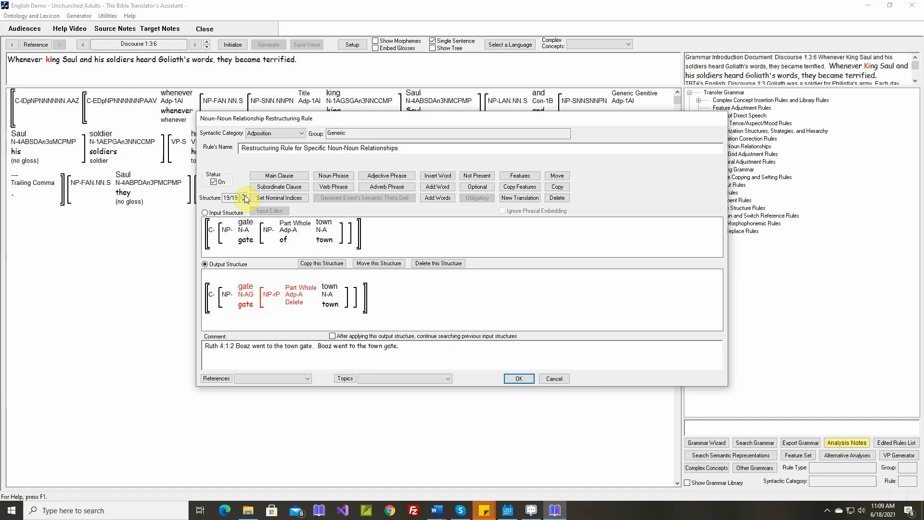
pyautogui.click(245, 196)
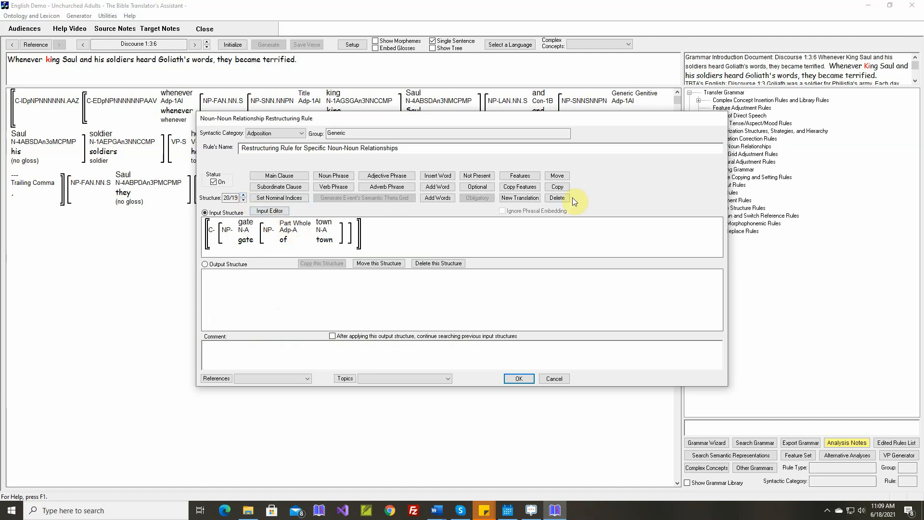
pyautogui.click(246, 233)
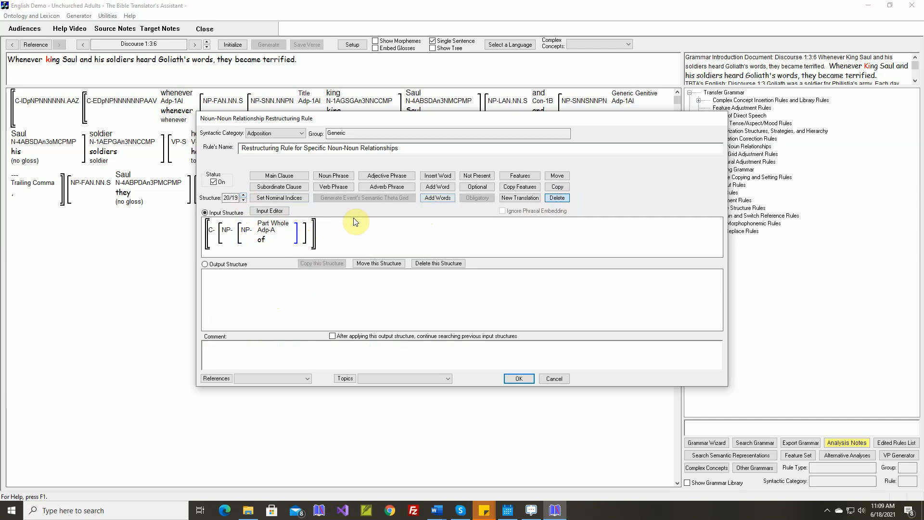
pyautogui.click(301, 231)
pyautogui.click(269, 234)
# Step: Insert the source adposition Title, limited to the lexical subset, into the inner noun phrase of structure 20's input
pyautogui.click(437, 175)
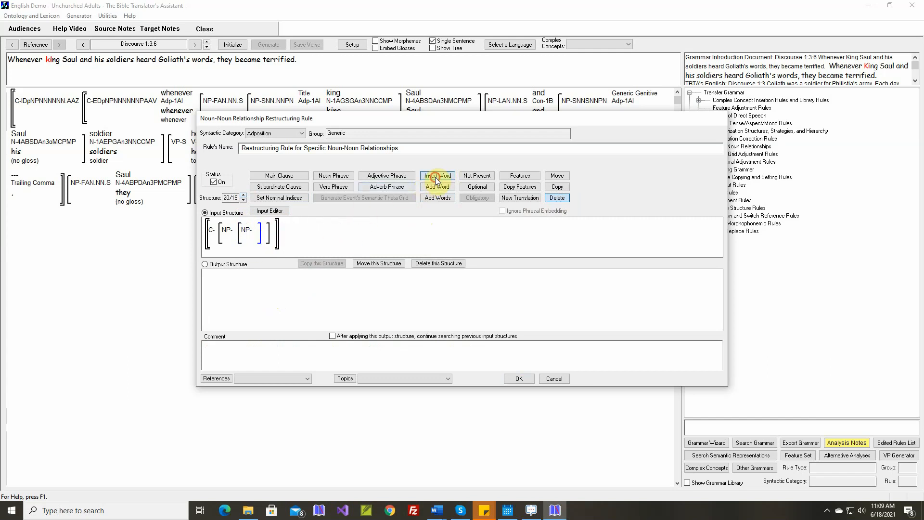
pyautogui.click(255, 236)
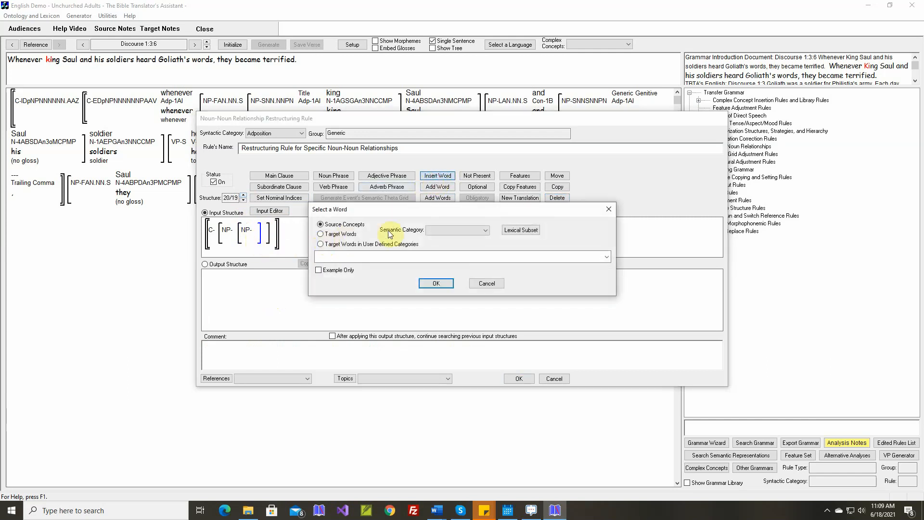
pyautogui.click(447, 229)
pyautogui.click(457, 262)
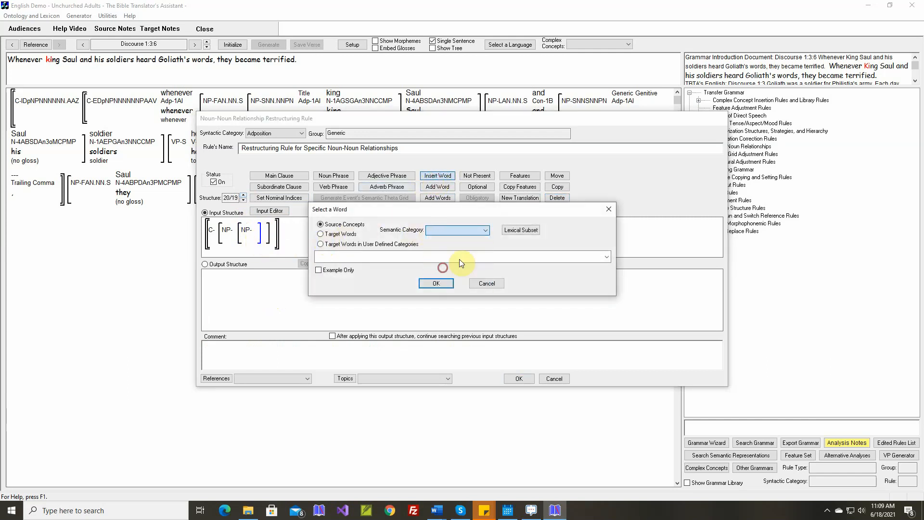
pyautogui.click(513, 230)
pyautogui.click(426, 315)
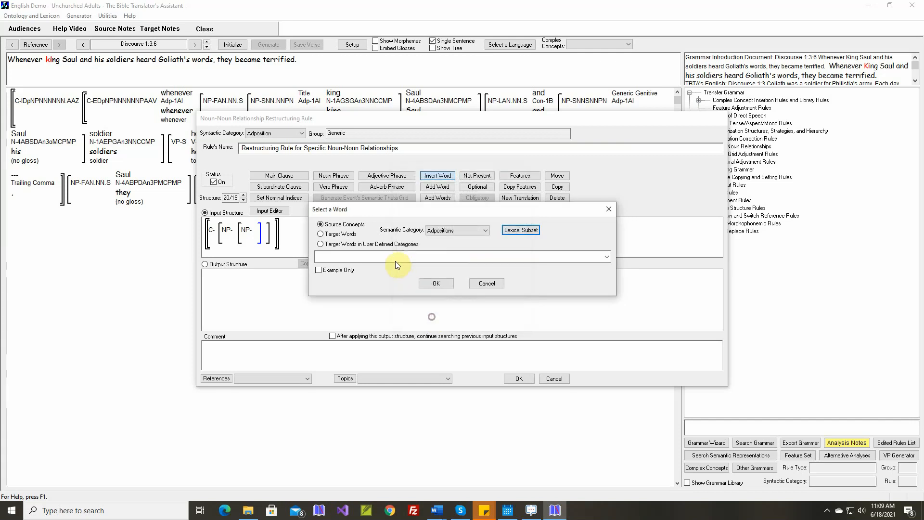
pyautogui.click(395, 260)
pyautogui.click(390, 283)
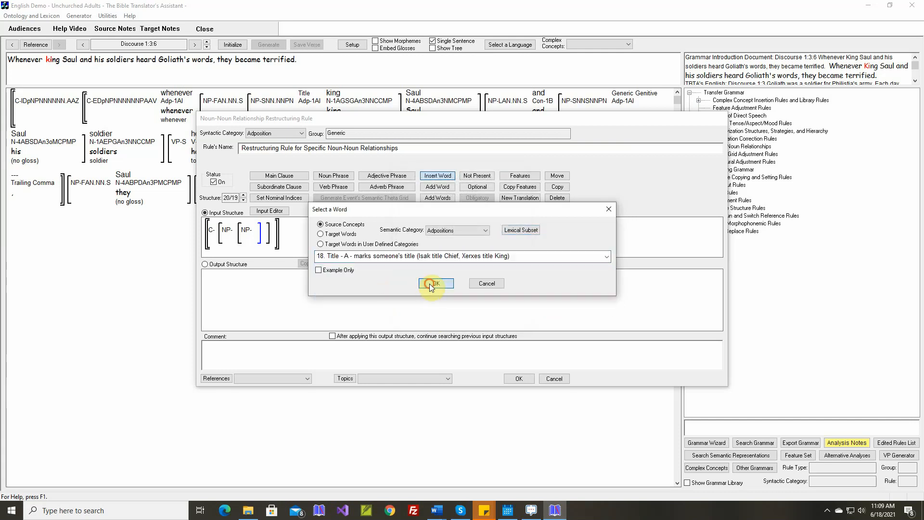
pyautogui.click(425, 340)
# Step: Insert the source noun king, limited to the lexical subset, after Title in the inner noun phrase of the input structure
pyautogui.click(283, 233)
pyautogui.click(437, 176)
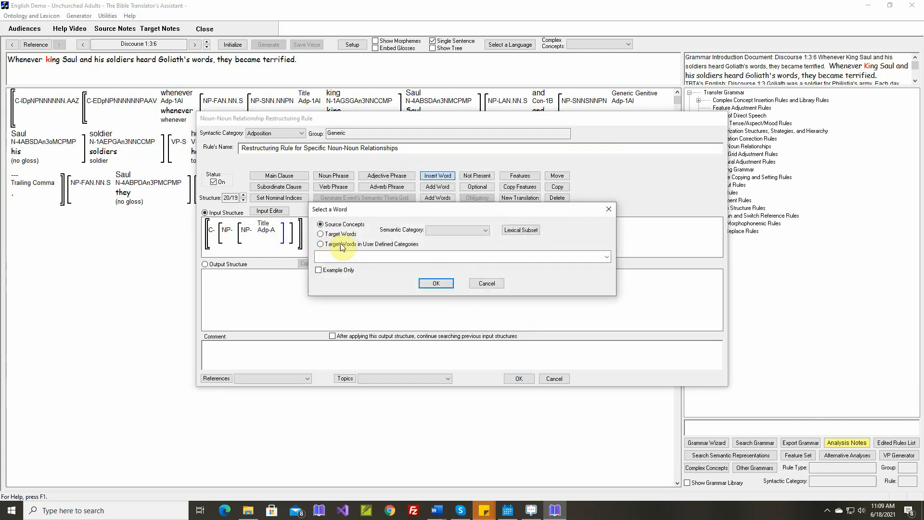
pyautogui.click(454, 233)
pyautogui.click(451, 246)
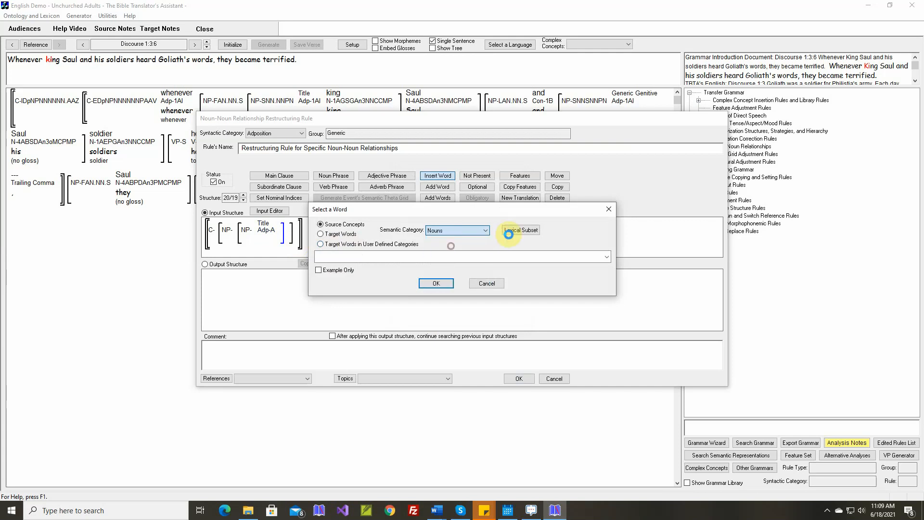
pyautogui.click(520, 230)
pyautogui.click(435, 320)
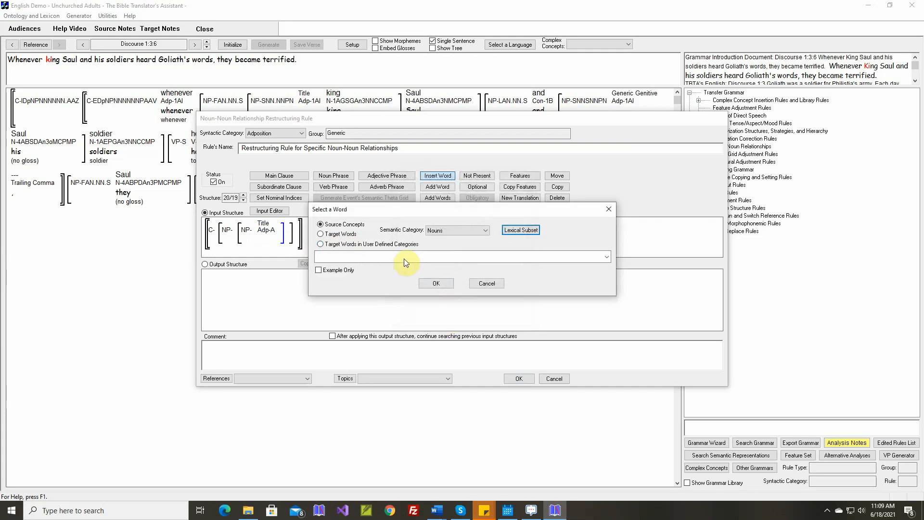
pyautogui.click(402, 257)
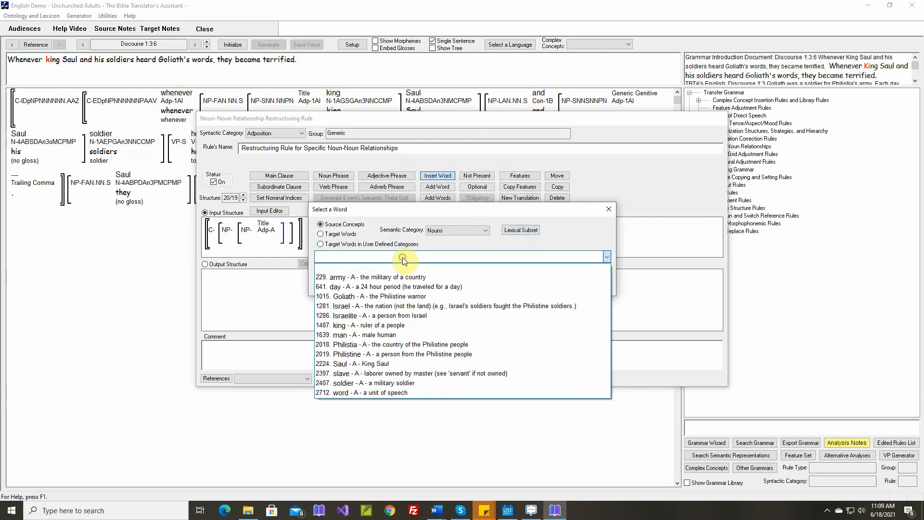
pyautogui.click(382, 326)
pyautogui.click(436, 284)
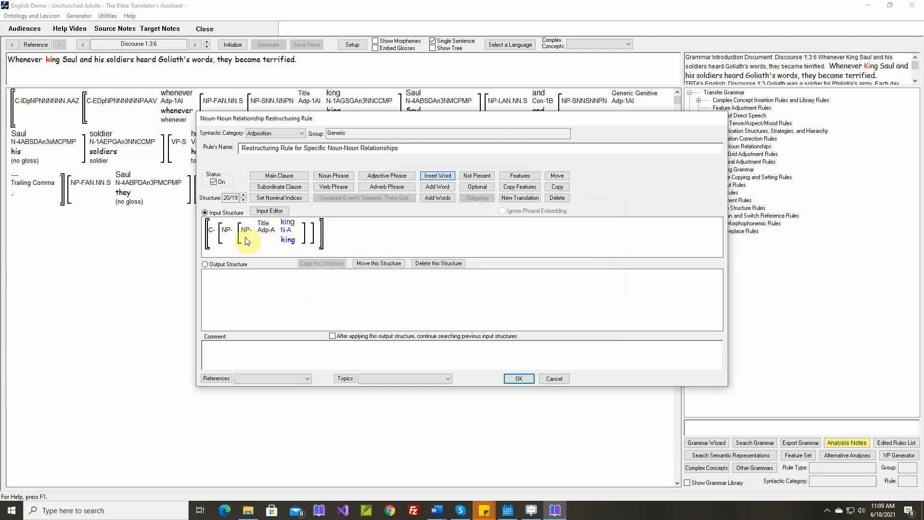
# Step: Give king the new translation King in structure 20's output and paste the Discourse 1:3:6 example sentence into the comment
pyautogui.click(230, 264)
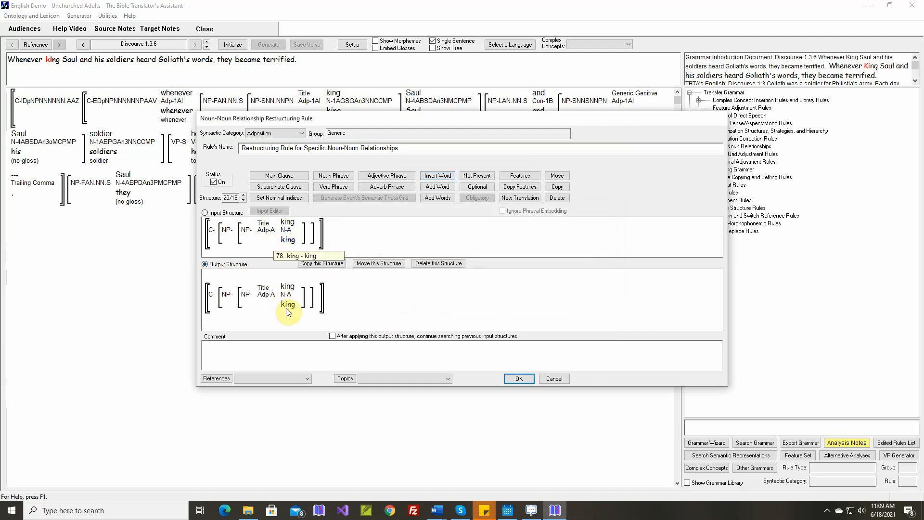
pyautogui.click(507, 198)
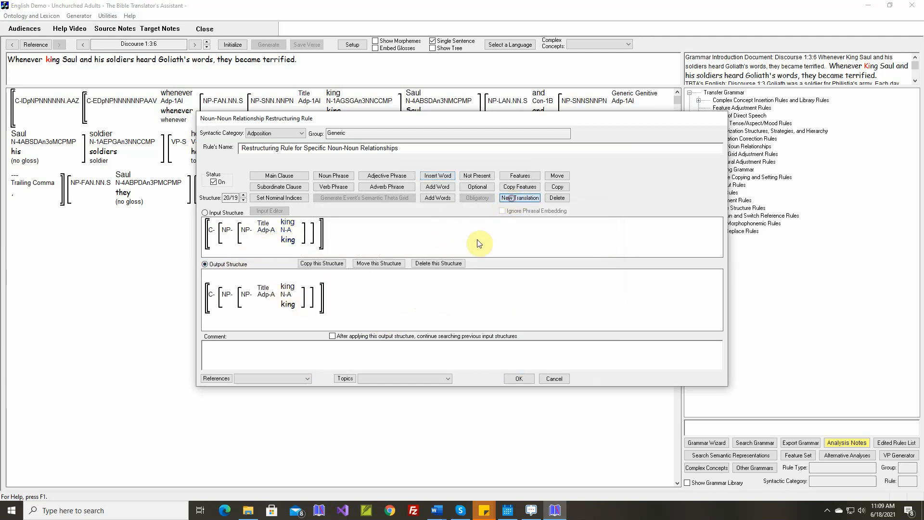
pyautogui.click(288, 303)
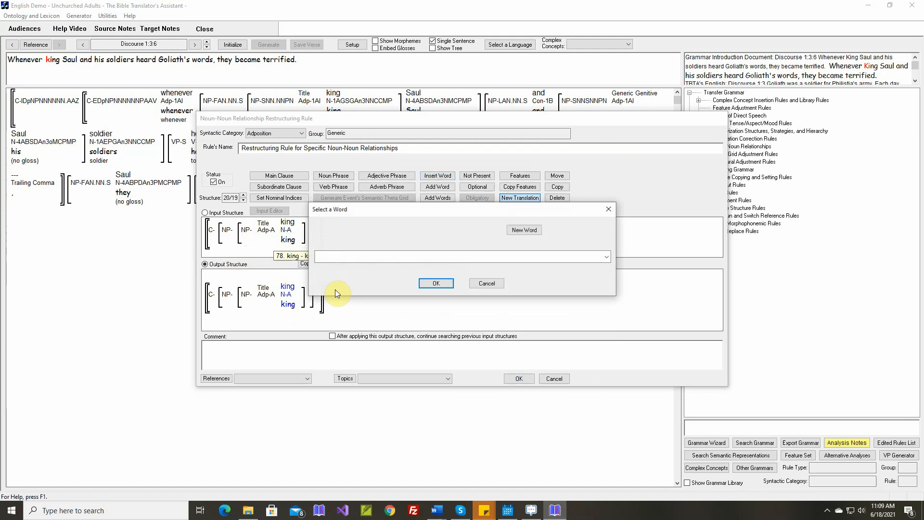
pyautogui.click(392, 256)
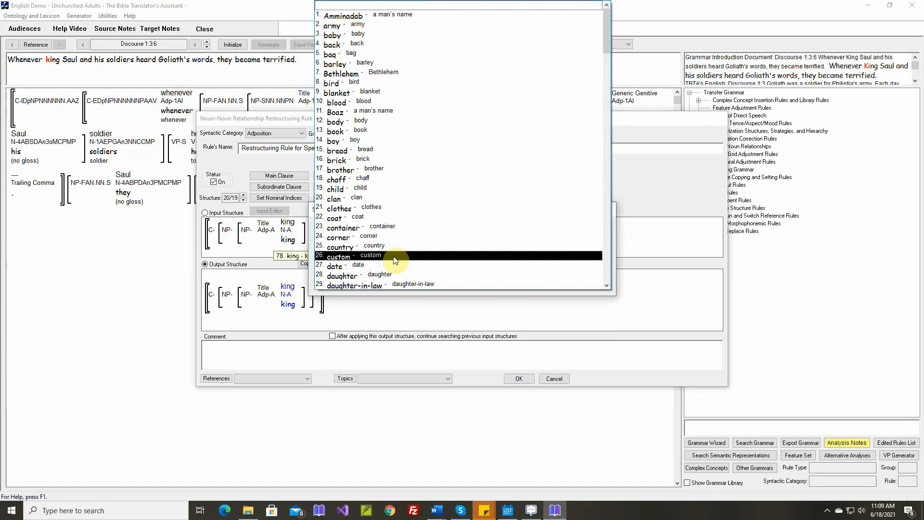
pyautogui.scroll(-18, 394, 259)
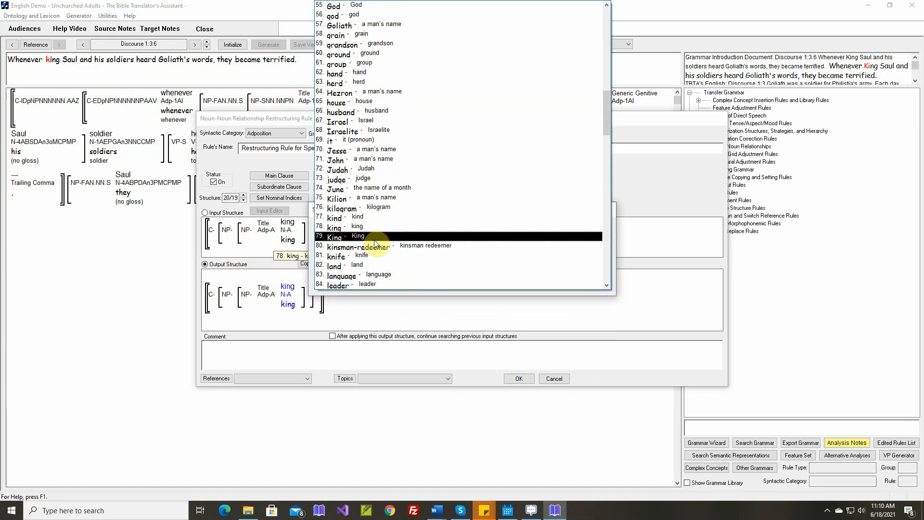
pyautogui.click(373, 239)
pyautogui.click(432, 285)
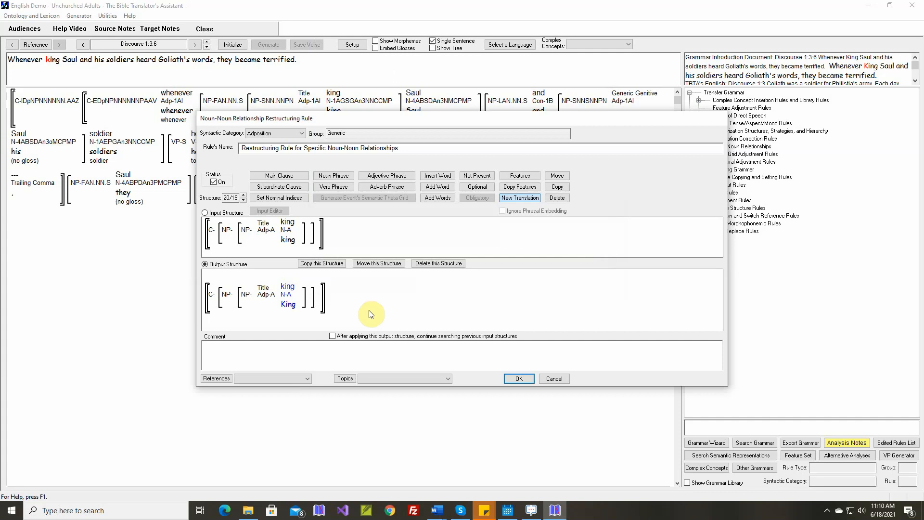
pyautogui.rightClick(371, 343)
pyautogui.click(394, 348)
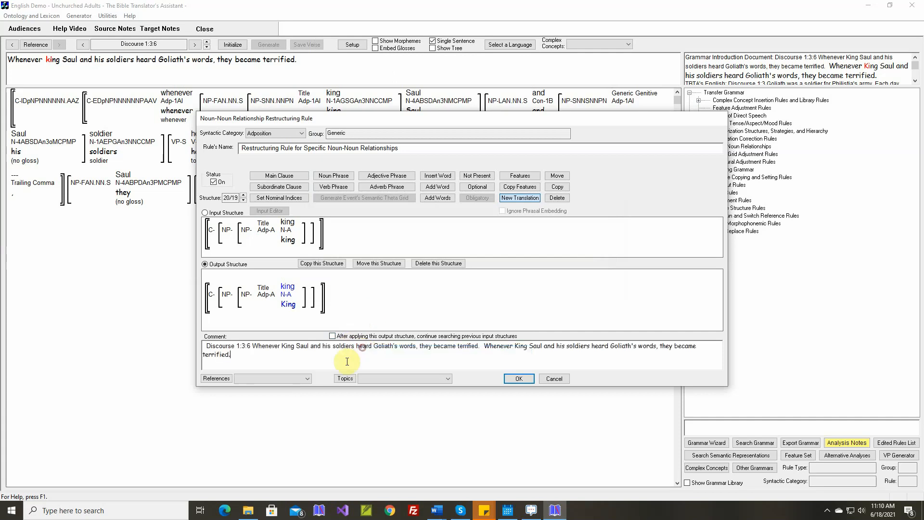
# Step: Save the restructuring rule with its new king structure and regenerate the English text of Discourse 1:3:6
pyautogui.click(521, 379)
pyautogui.click(579, 364)
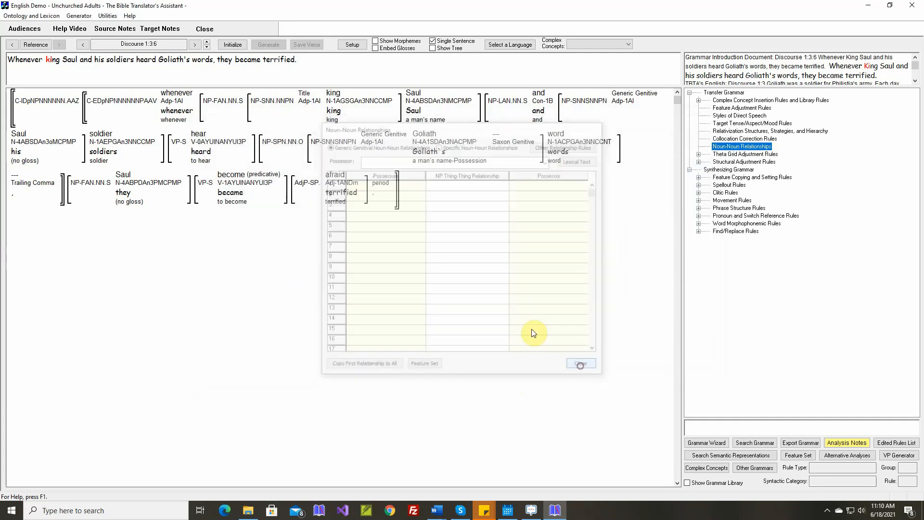
pyautogui.click(232, 44)
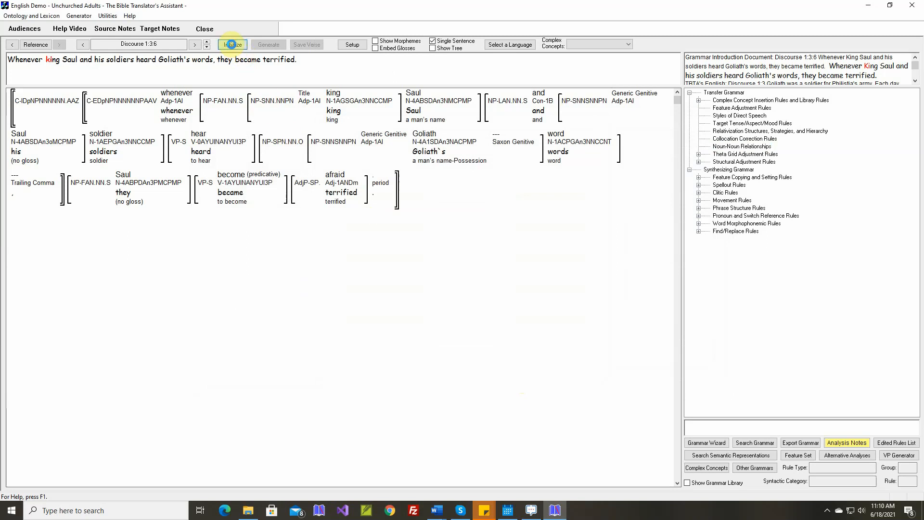
pyautogui.click(269, 45)
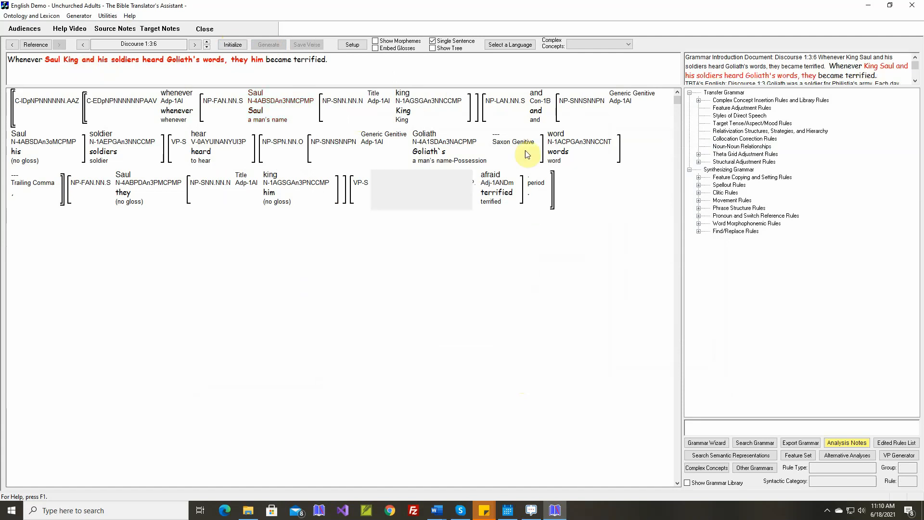
# Step: Reopen the specific noun-noun relationships restructuring rule and check the output noun phrase's location feature in structure 15, Title
pyautogui.click(730, 146)
pyautogui.doubleClick(730, 146)
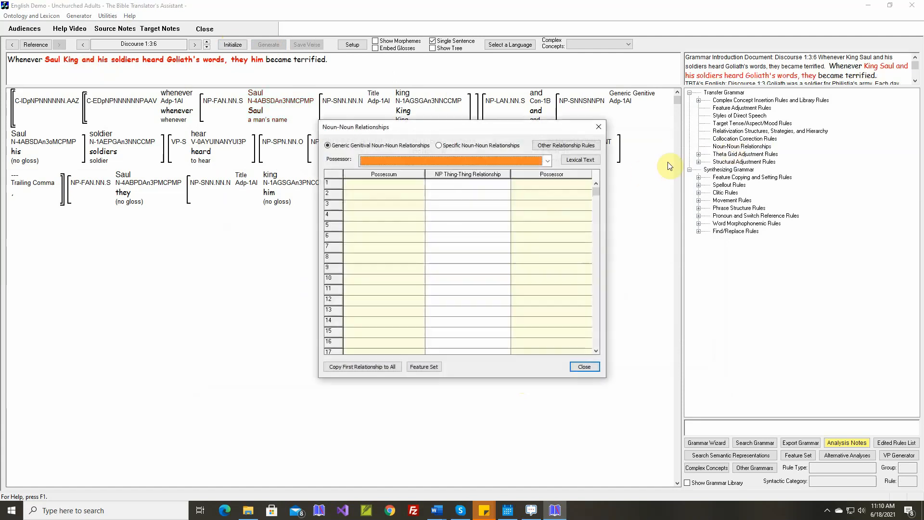
pyautogui.click(573, 146)
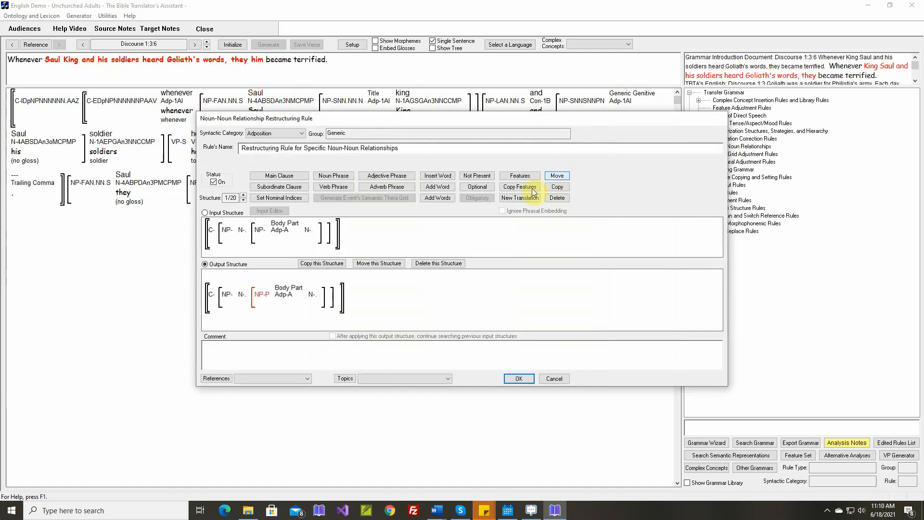
pyautogui.click(244, 195)
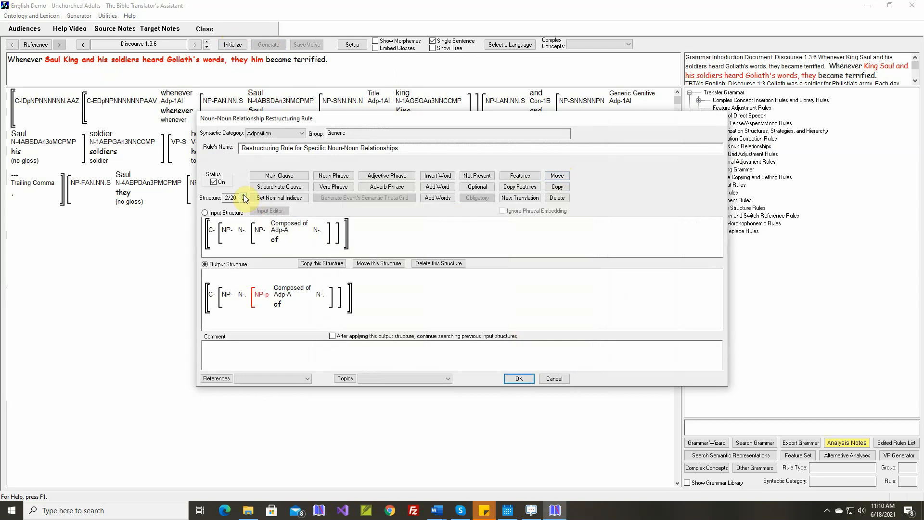
pyautogui.click(244, 196)
pyautogui.click(243, 195)
pyautogui.click(243, 195)
pyautogui.click(244, 195)
pyautogui.click(244, 196)
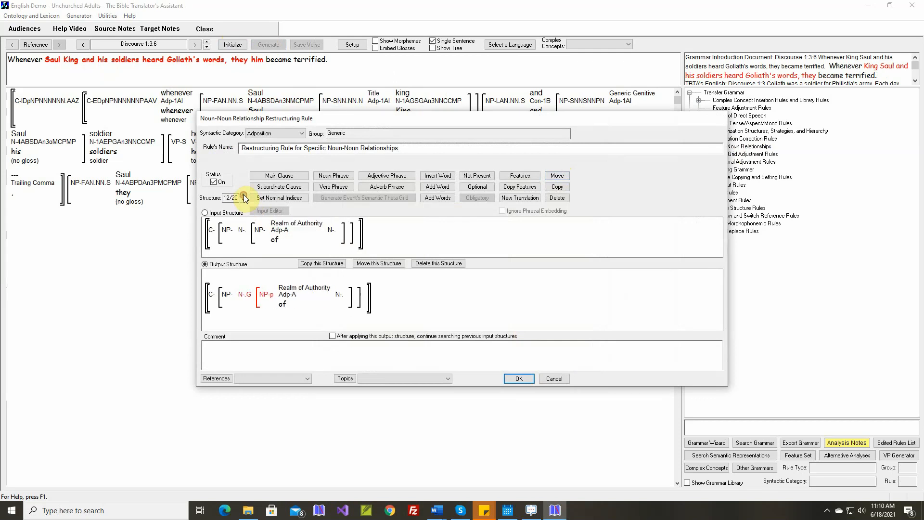
pyautogui.click(244, 196)
pyautogui.click(244, 195)
pyautogui.click(243, 196)
pyautogui.click(243, 196)
pyautogui.moveTo(269, 297)
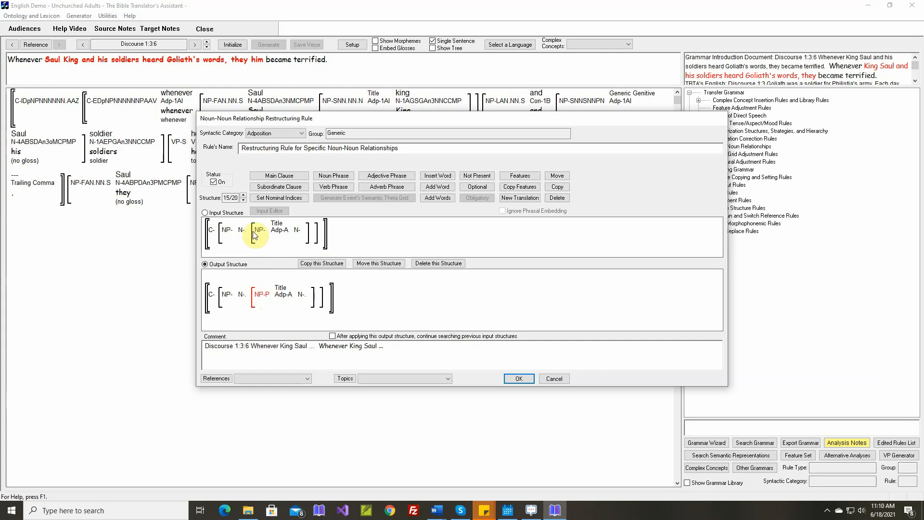
# Step: In structure 20, set the NP Location in Phrase feature of the output's inner noun phrase to Pre-Head Genitive
pyautogui.click(243, 196)
pyautogui.click(243, 195)
pyautogui.click(244, 196)
pyautogui.click(244, 195)
pyautogui.click(244, 195)
pyautogui.click(244, 195)
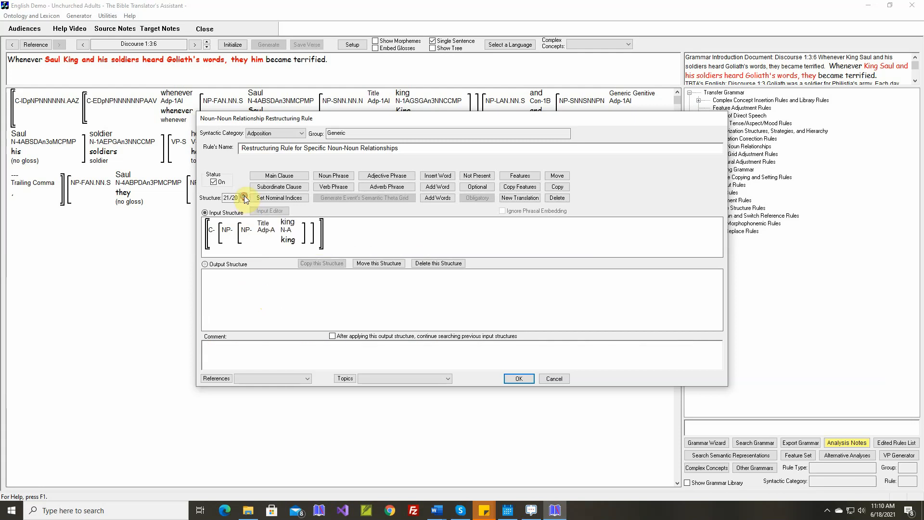
pyautogui.click(244, 199)
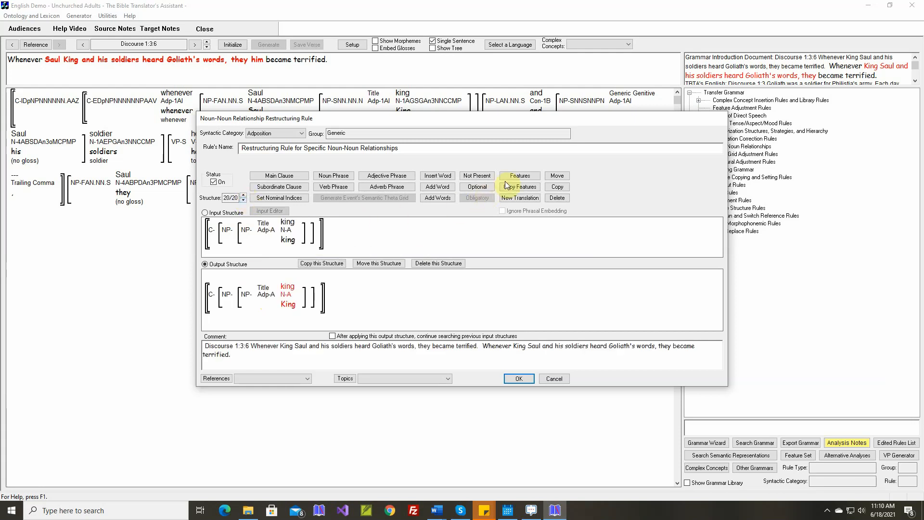
pyautogui.click(249, 293)
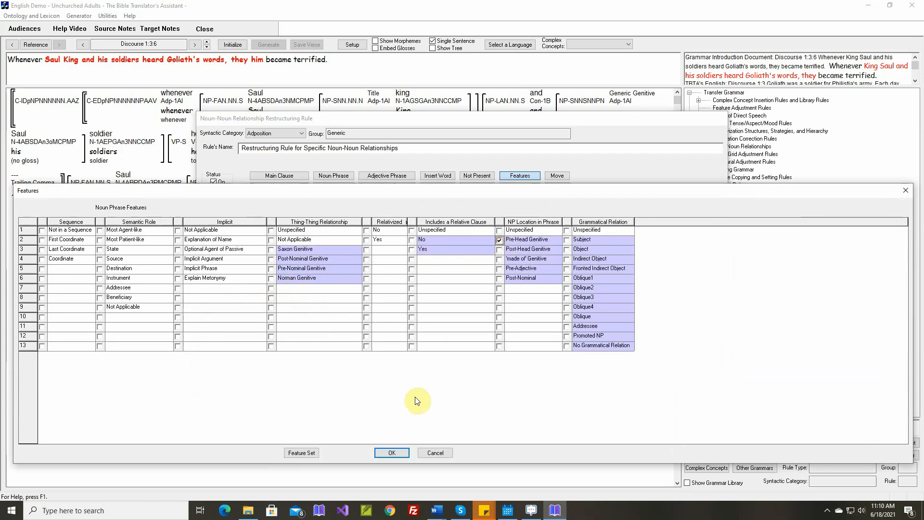
pyautogui.click(393, 452)
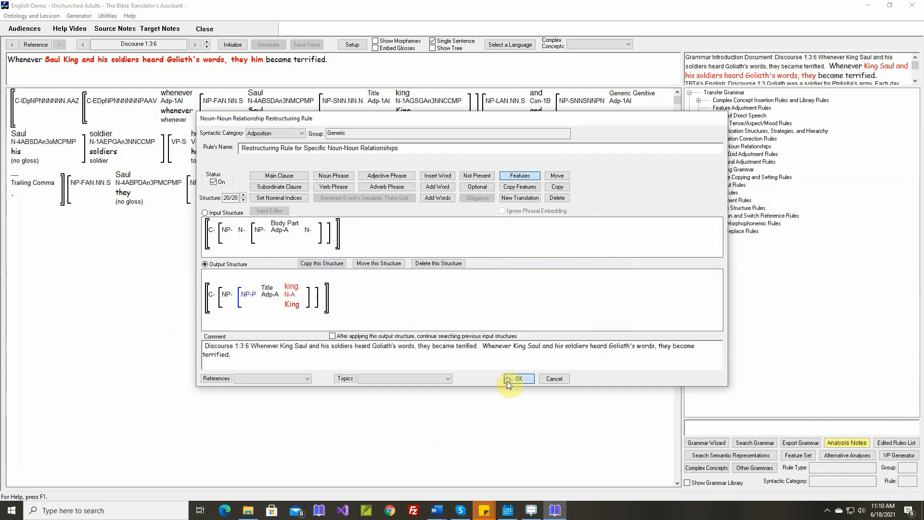
# Step: Save the updated noun-noun restructuring rule and generate Discourse 1:3:6 again
pyautogui.click(507, 380)
pyautogui.click(583, 367)
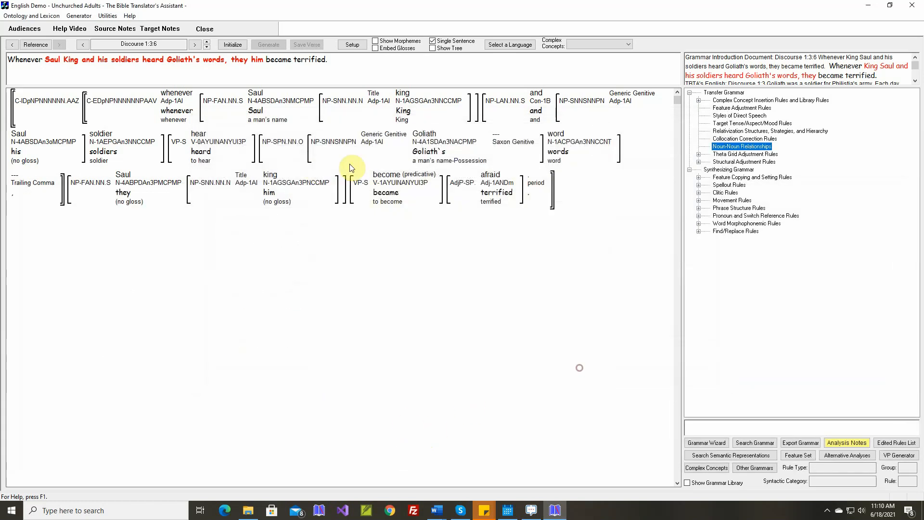
pyautogui.click(234, 45)
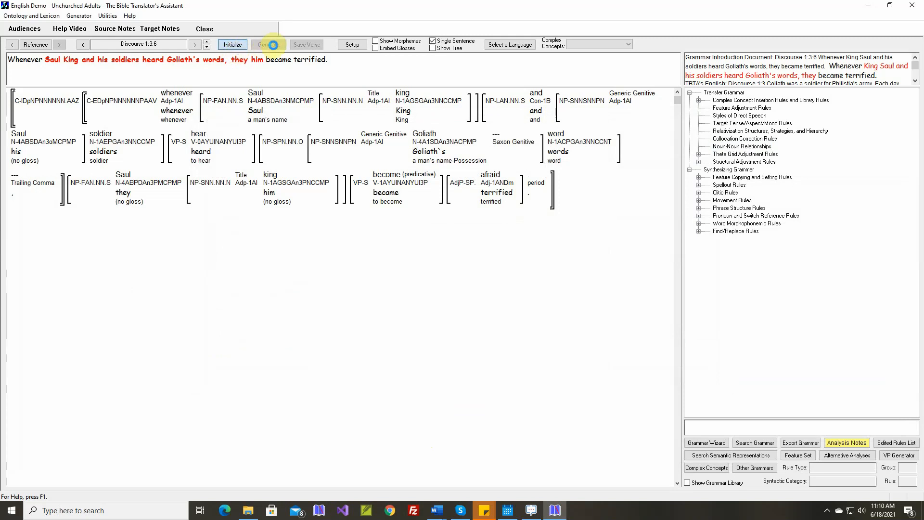
pyautogui.click(273, 45)
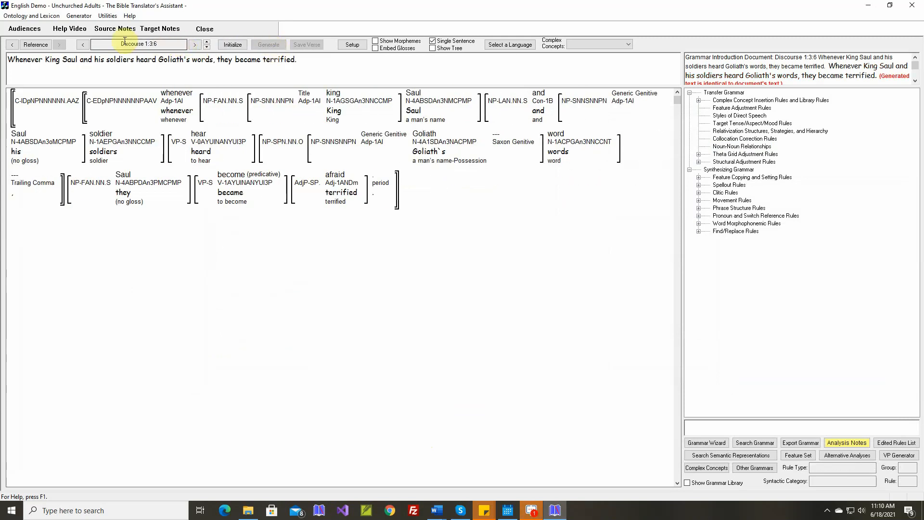
# Step: Switch to the text generation screen and load the verses that have differences
pyautogui.click(79, 16)
pyautogui.click(91, 38)
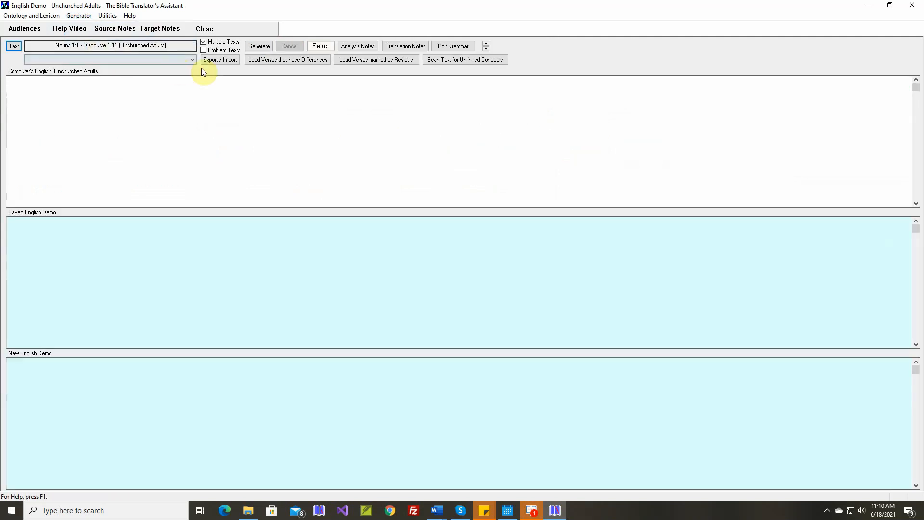
pyautogui.click(269, 59)
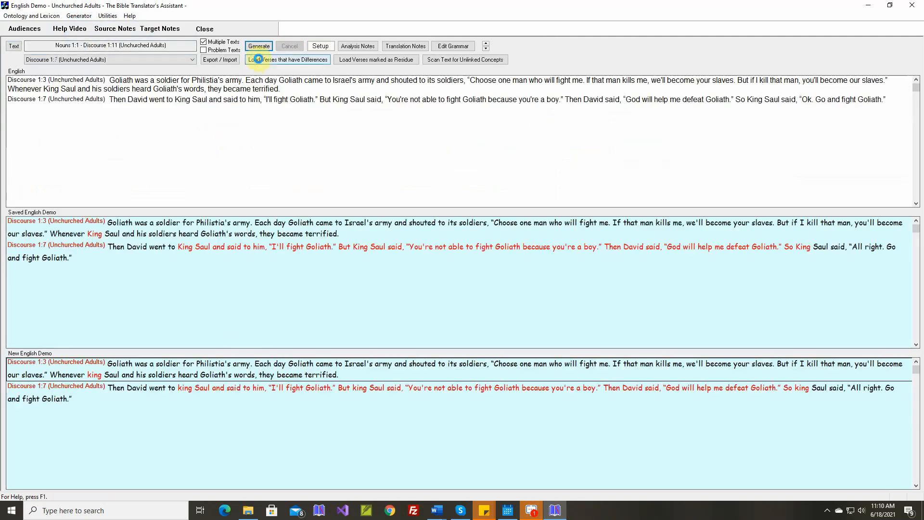
# Step: Regenerate Discourse 1:3 with the corrected rule and remove its reference from the list with differences
pyautogui.rightClick(238, 376)
pyautogui.click(272, 362)
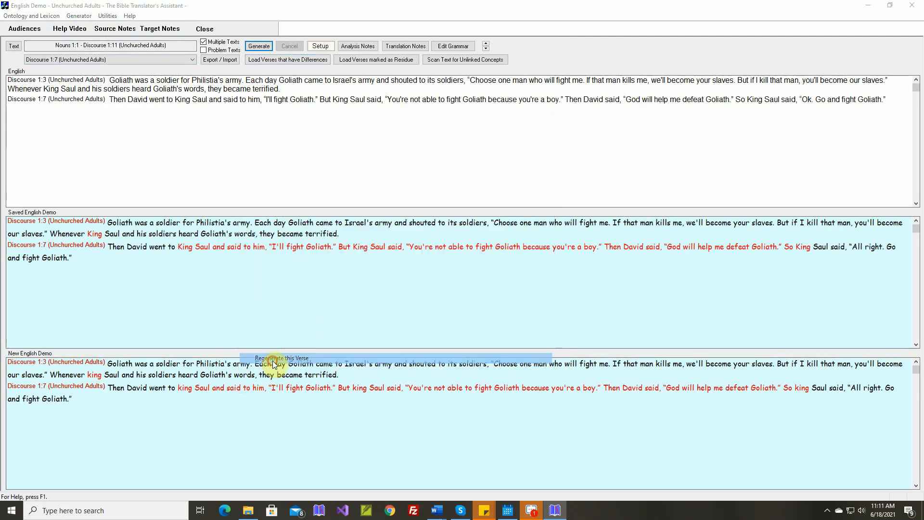
pyautogui.click(461, 73)
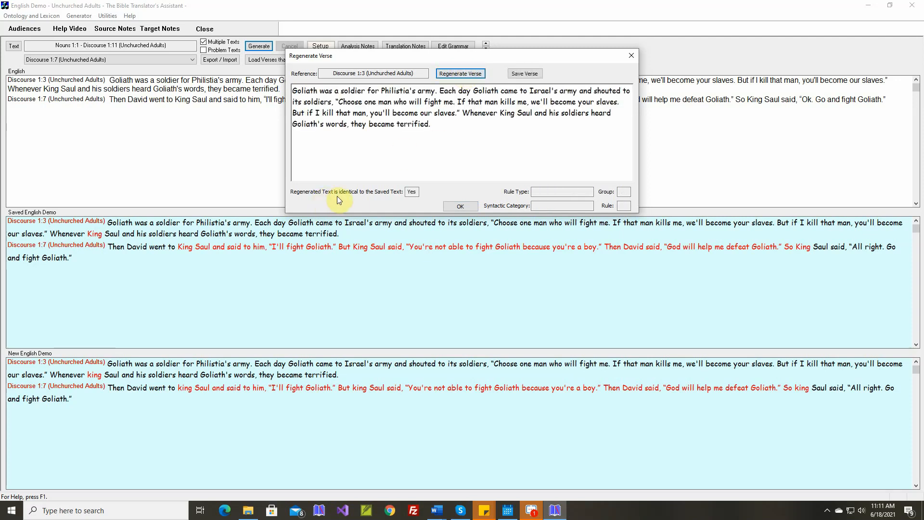
pyautogui.click(457, 206)
pyautogui.rightClick(342, 367)
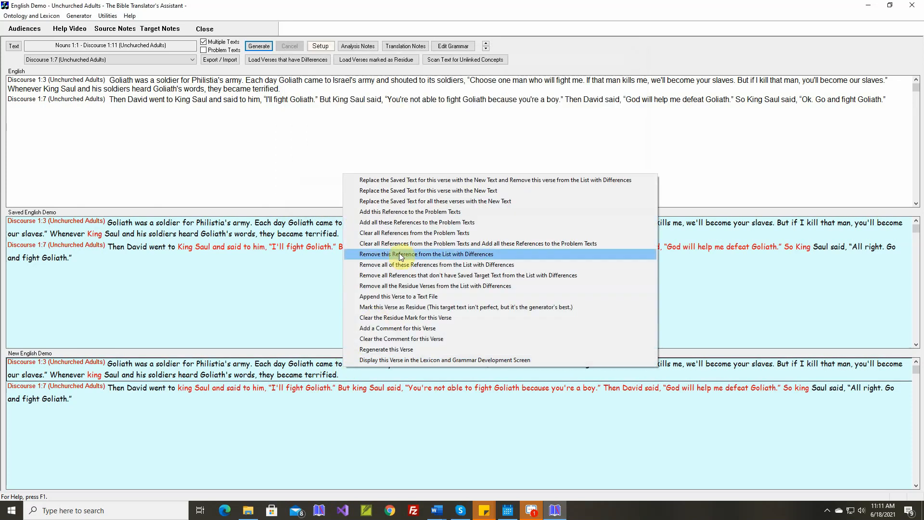
pyautogui.click(400, 254)
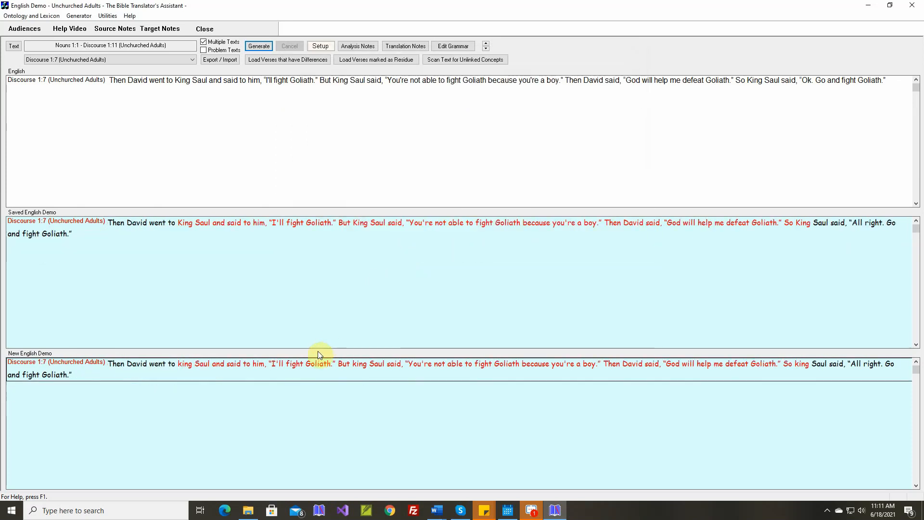
# Step: Regenerate Discourse 1:7 with the corrected rule and remove its reference from the list with differences
pyautogui.rightClick(315, 370)
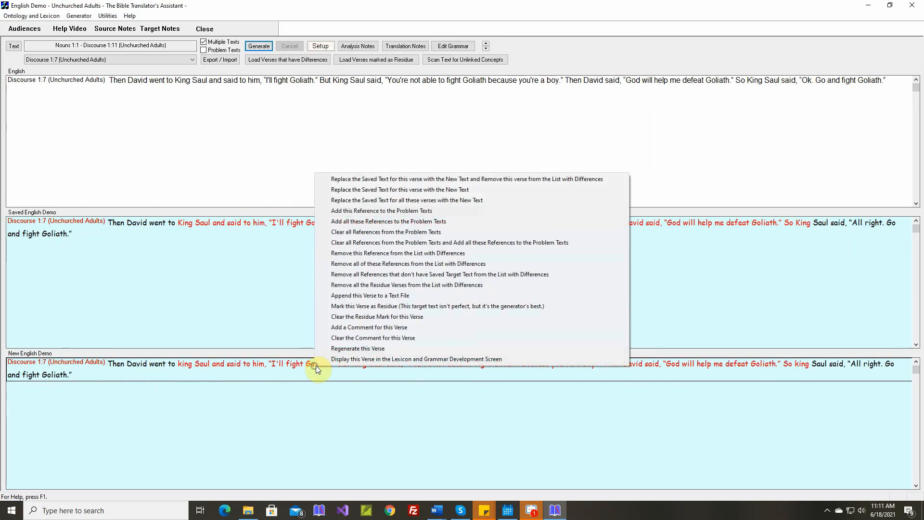
pyautogui.click(341, 347)
pyautogui.click(467, 74)
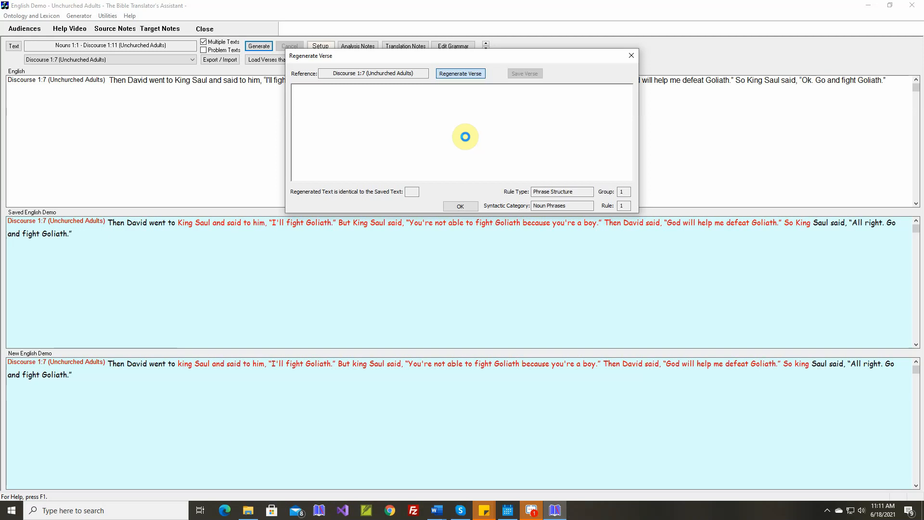
pyautogui.click(461, 206)
pyautogui.rightClick(357, 366)
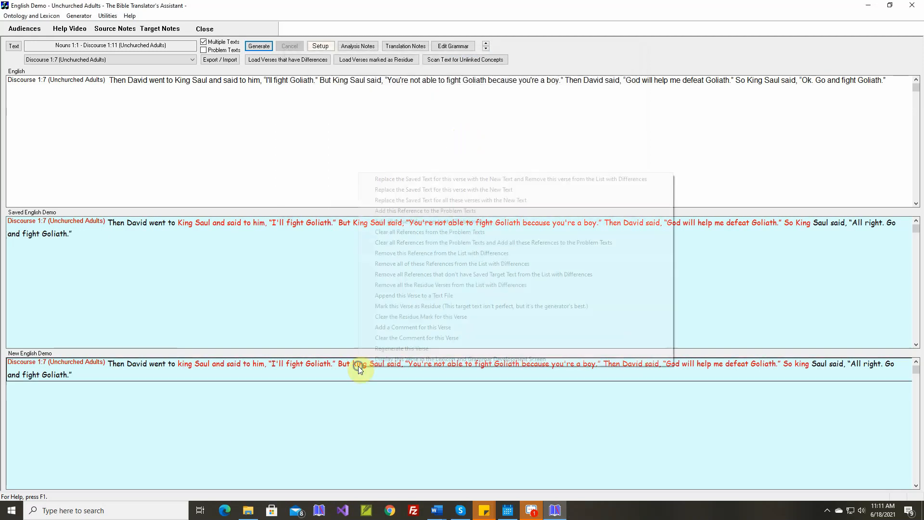
pyautogui.click(418, 254)
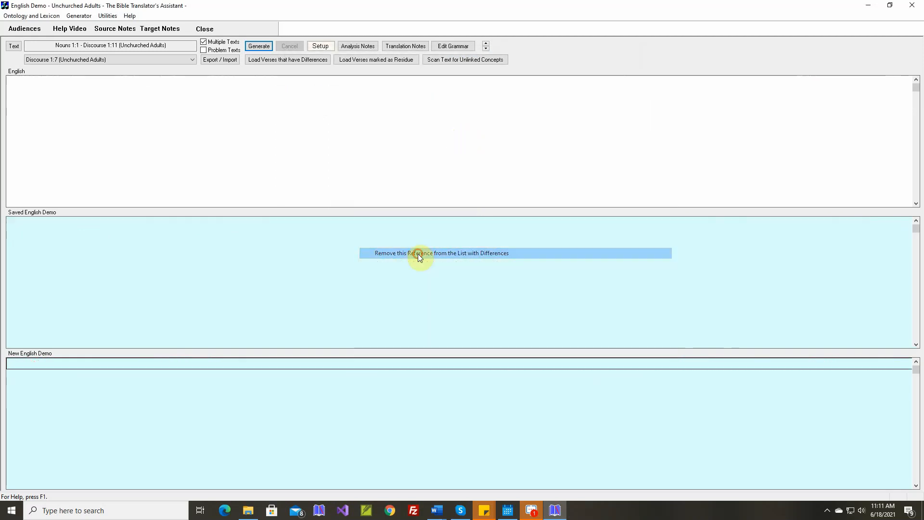
# Step: Return to the lexicon and grammar development screen and change the reference's source text to Bible, loading Ruth 4:22
pyautogui.click(78, 16)
pyautogui.click(94, 27)
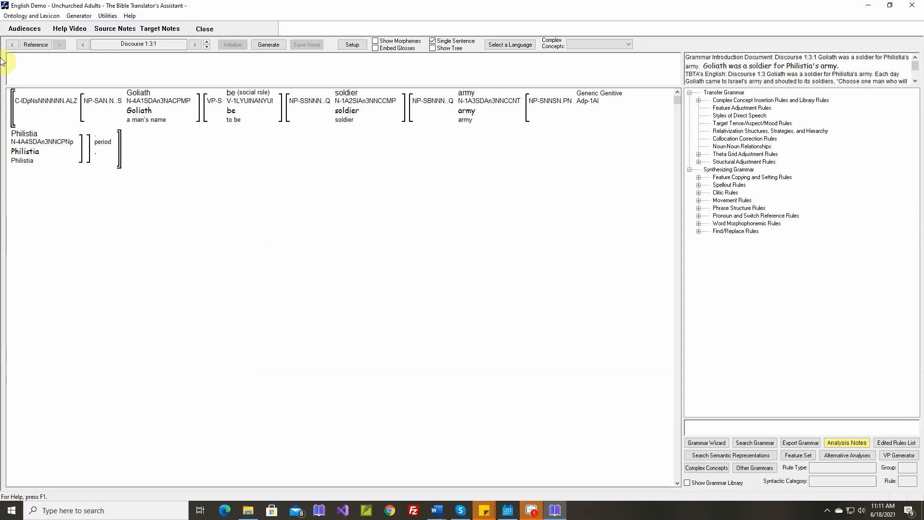
pyautogui.click(45, 43)
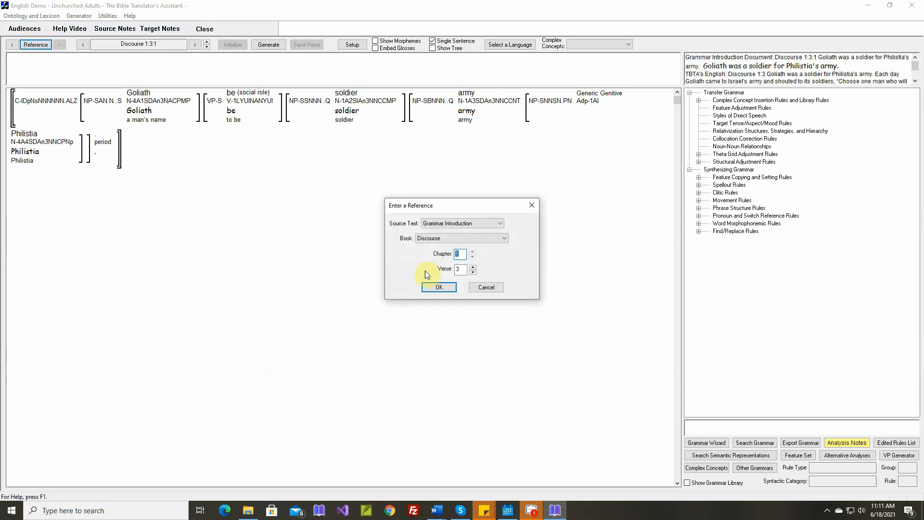
pyautogui.click(466, 224)
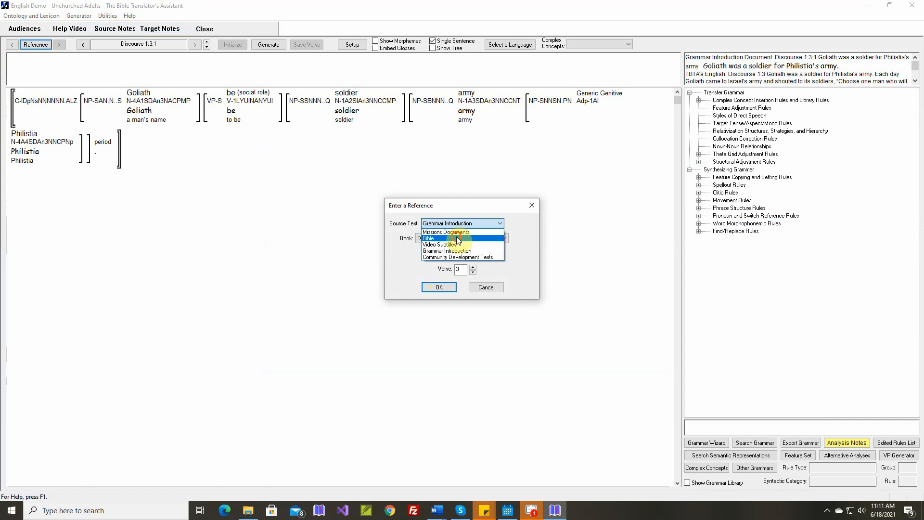
pyautogui.click(463, 238)
pyautogui.click(440, 288)
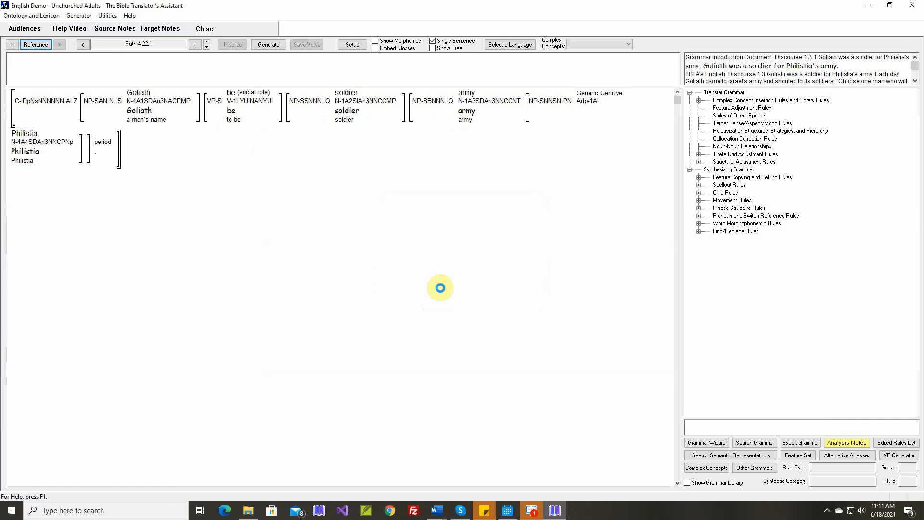